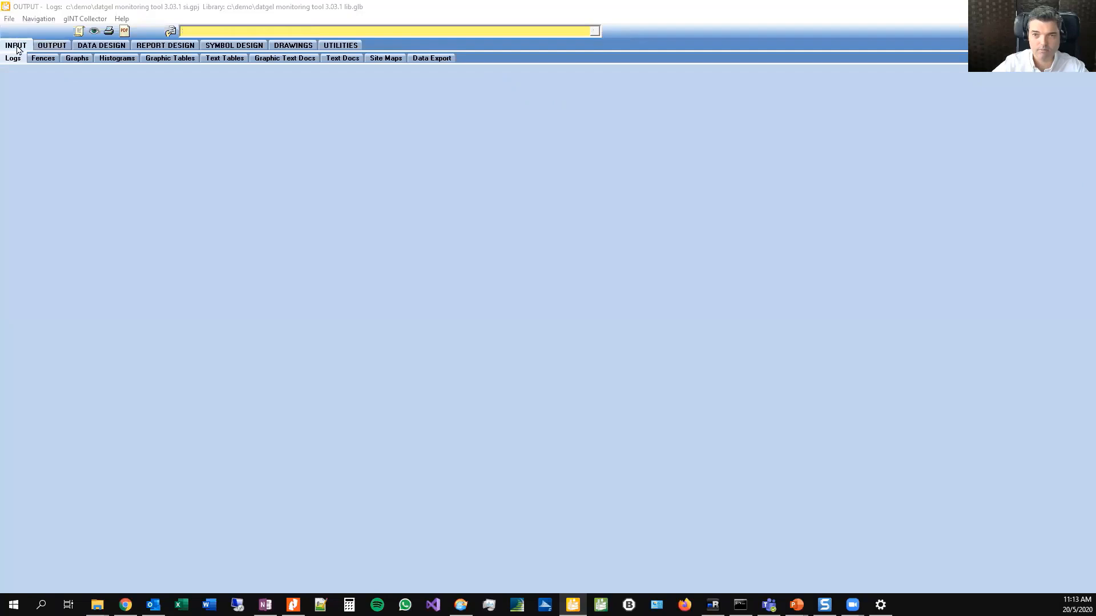
Step: Switch to data input, choose point DMT-DLD-1 and open the Project table in the Main Group
click(16, 46)
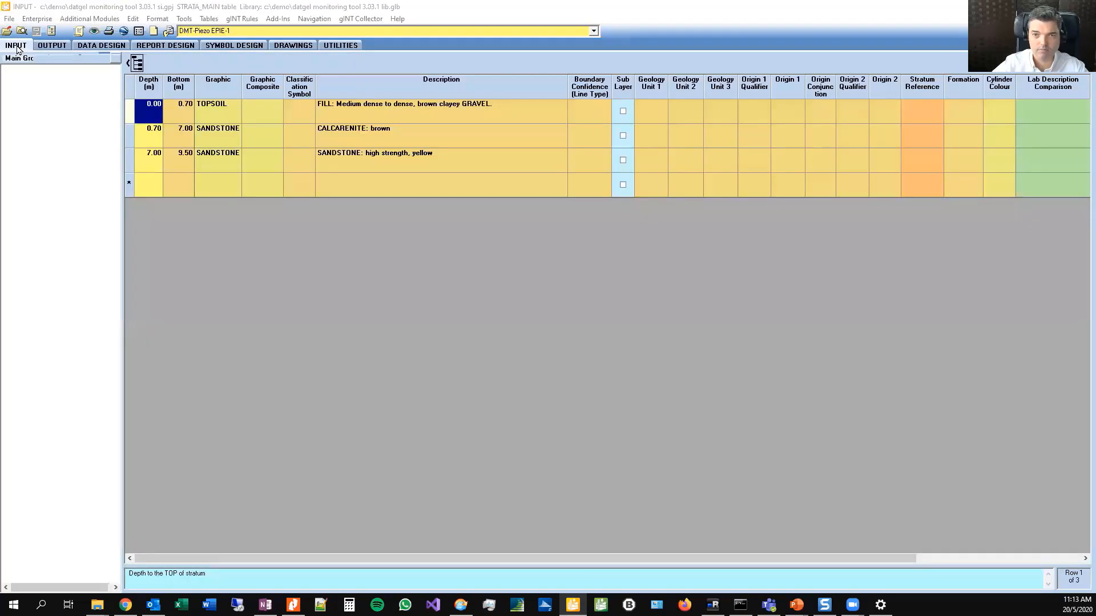
click(247, 31)
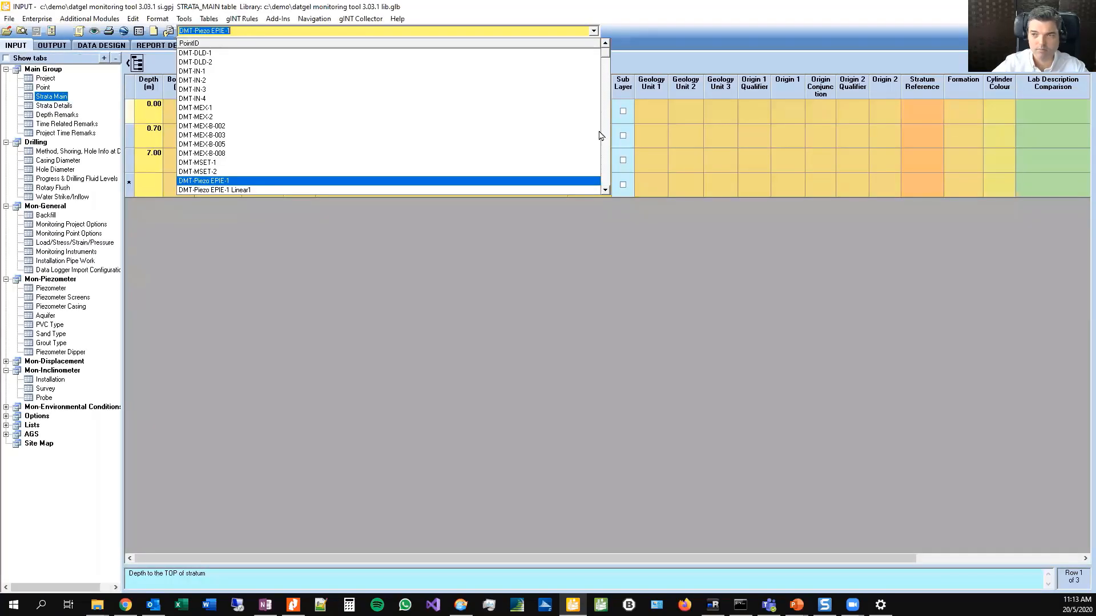
click(254, 52)
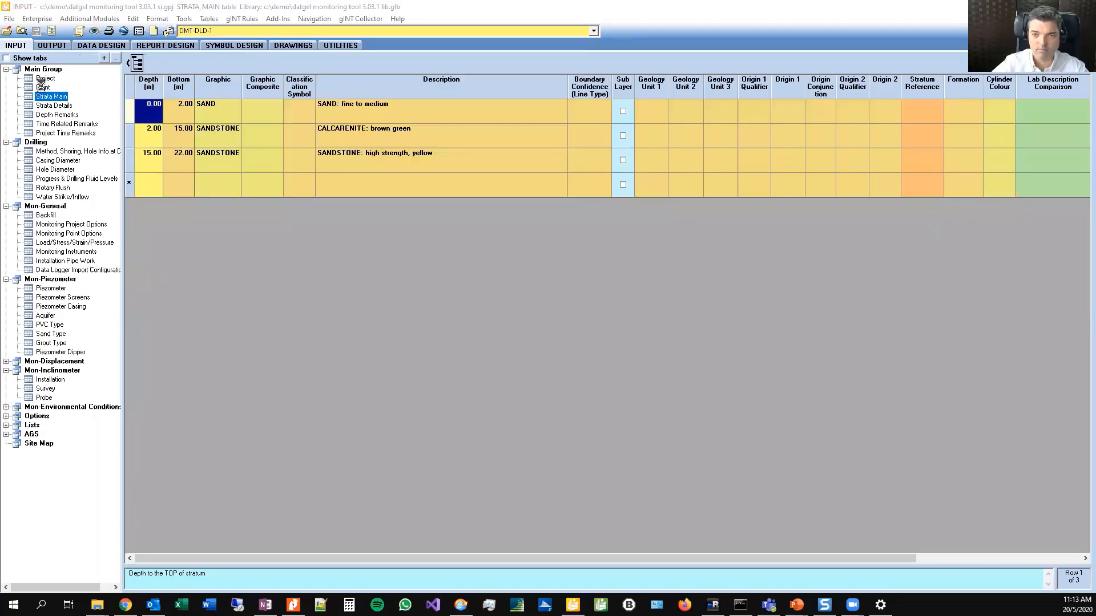
click(42, 86)
click(42, 80)
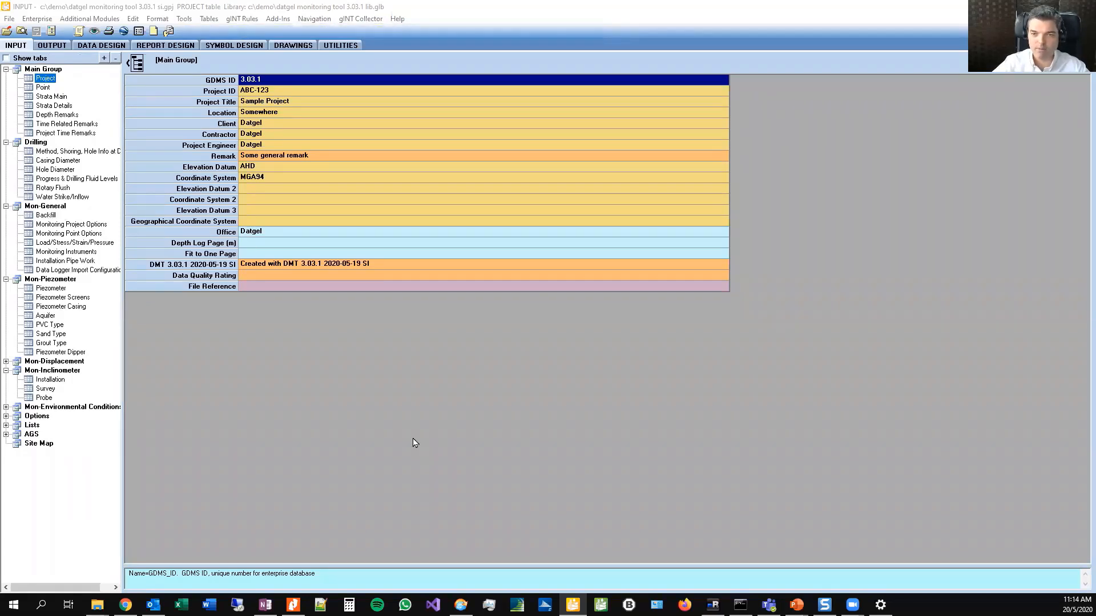
Step: Open the Point table and review its columns through to File Reference
click(43, 87)
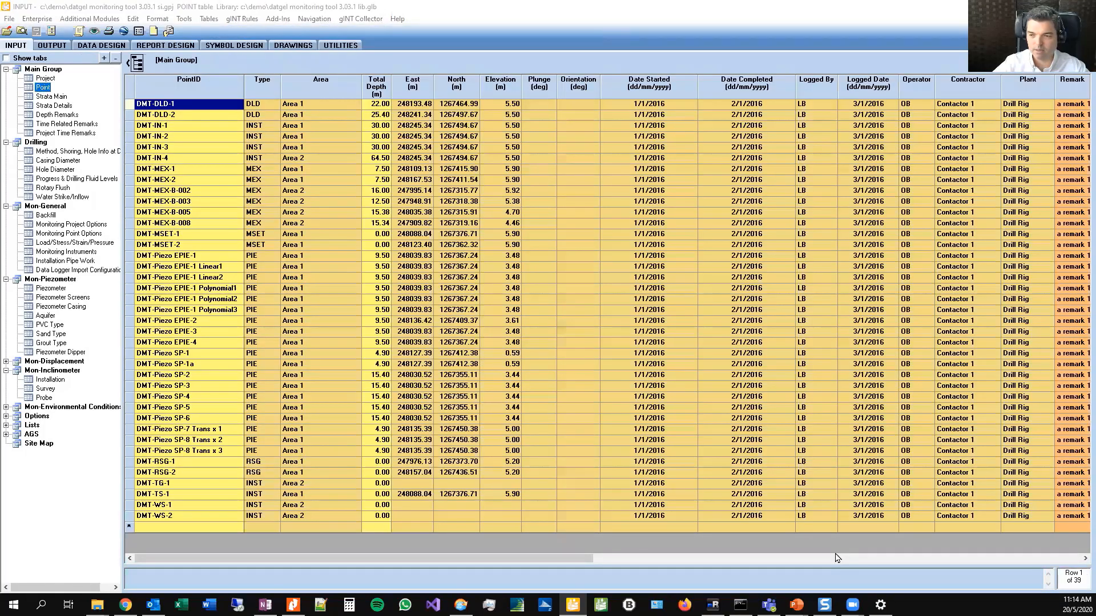
click(834, 562)
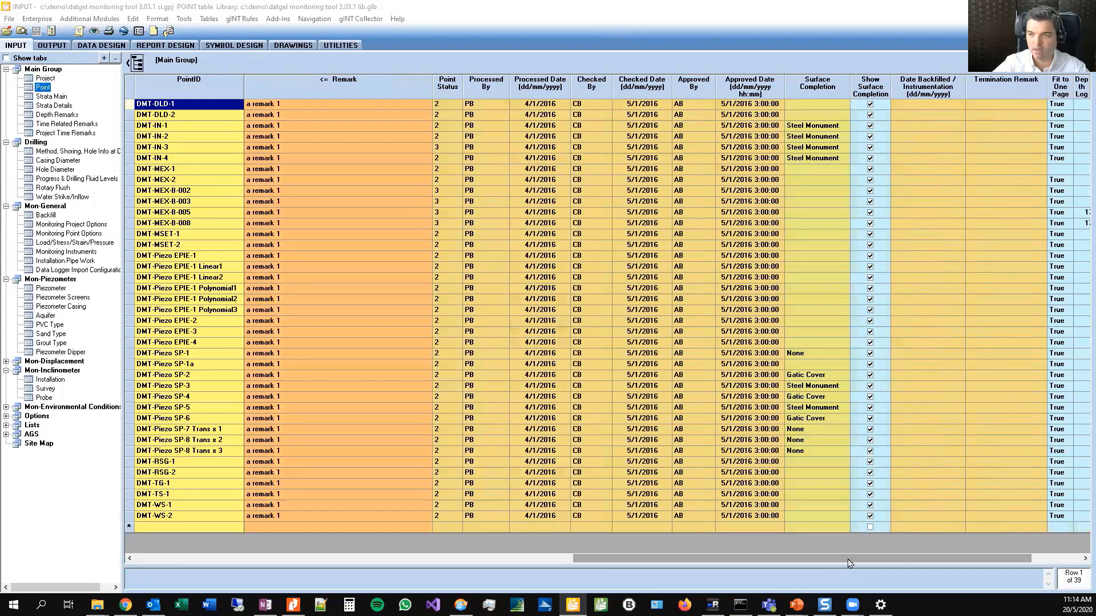
click(851, 562)
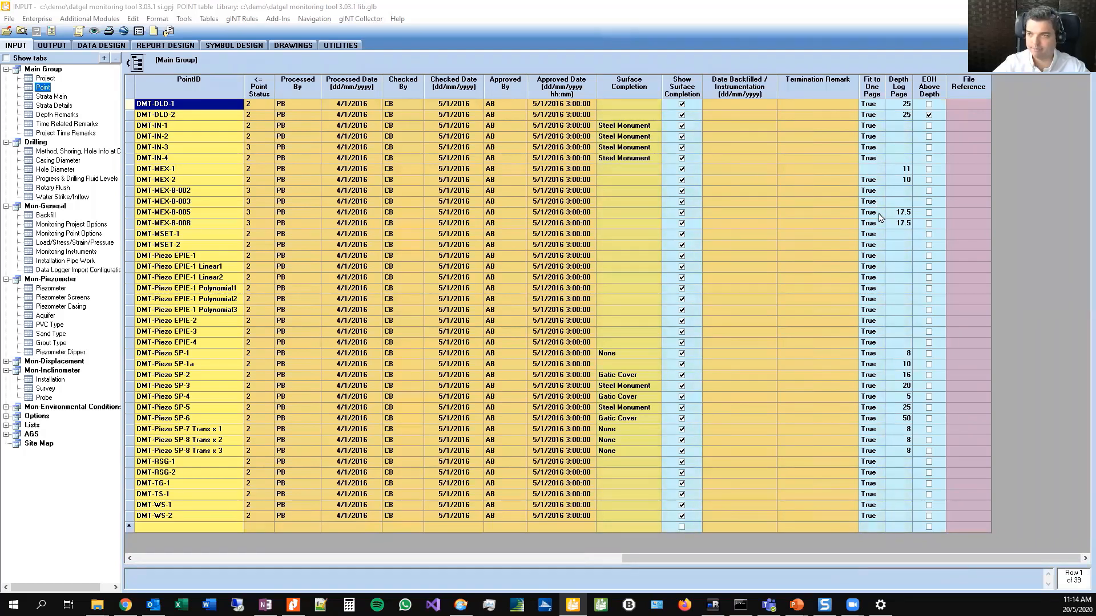
Step: Look through the Strata Main, Time Related Remarks and Project Time Remarks tables
click(46, 97)
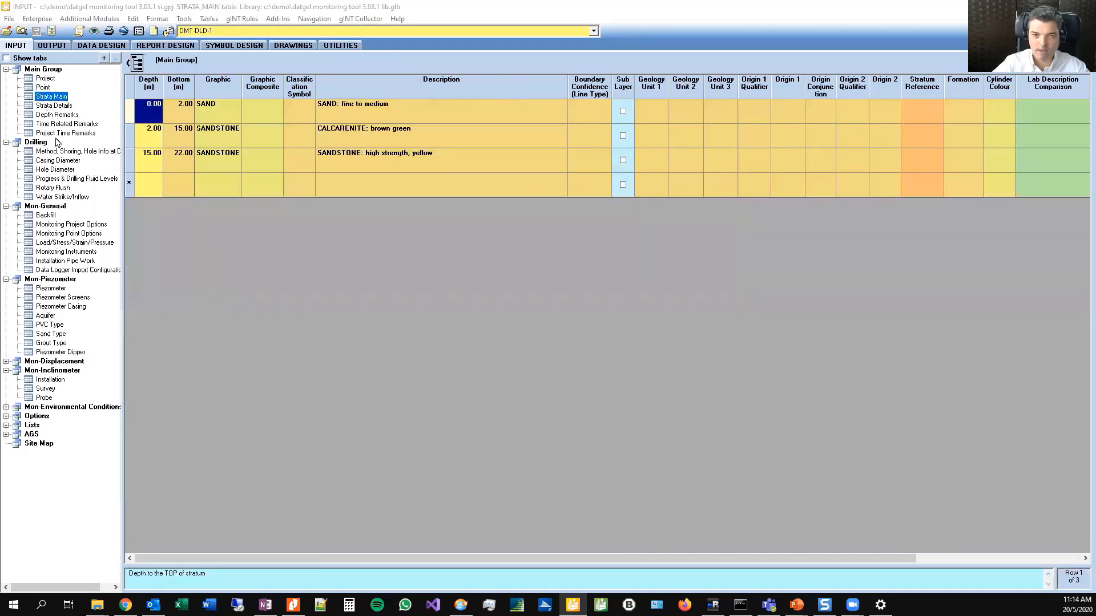
click(60, 124)
click(61, 133)
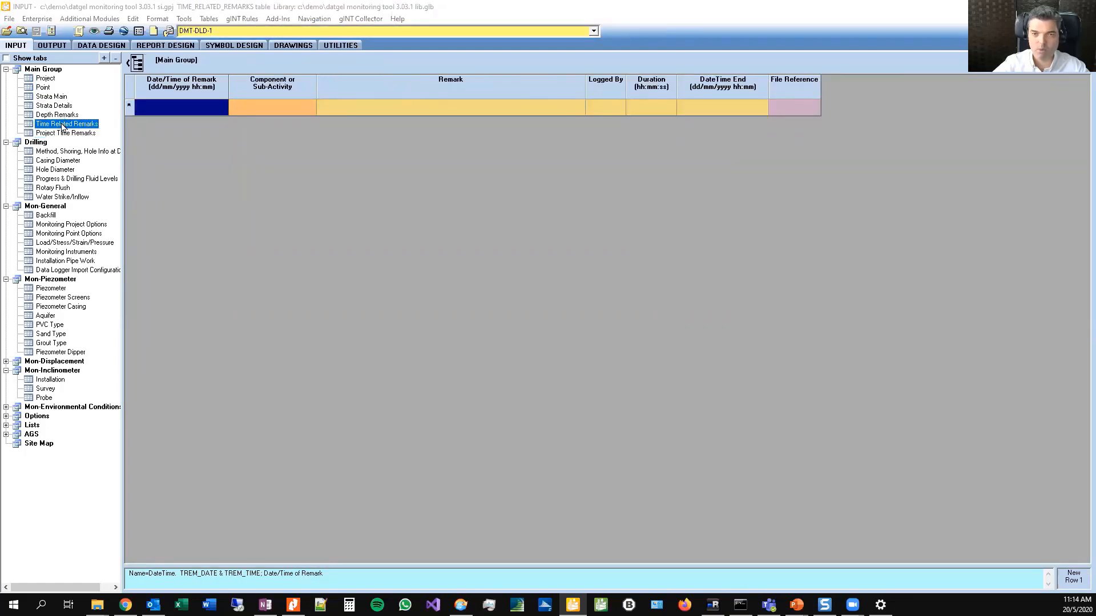
click(62, 132)
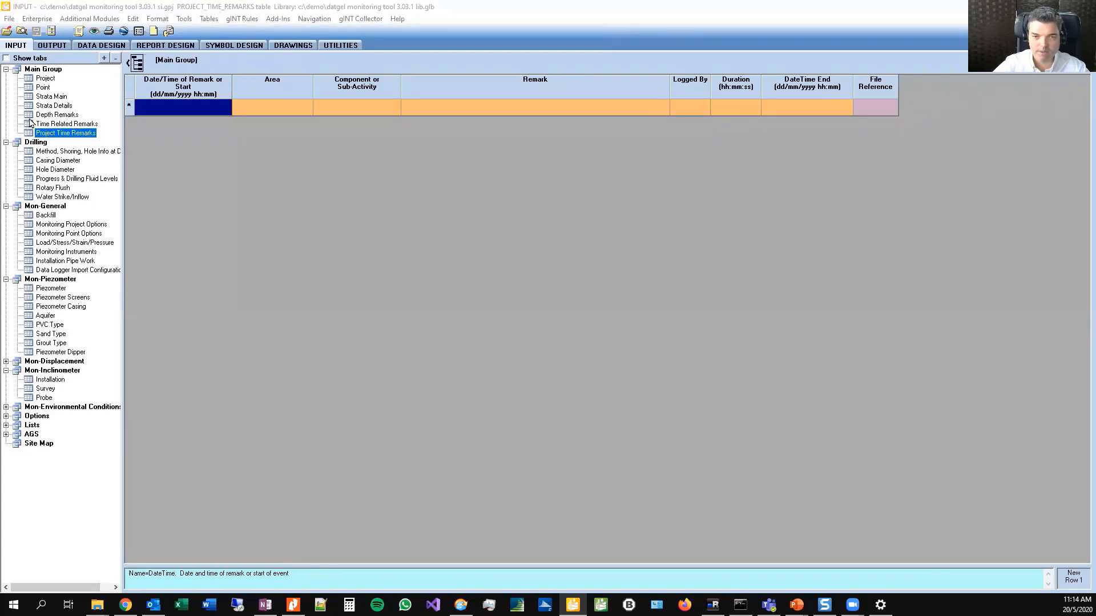
Step: Open the Mon-General Backfill table and switch it from DMT-DLD-1 to point DMT-Piezo SP-1
click(42, 216)
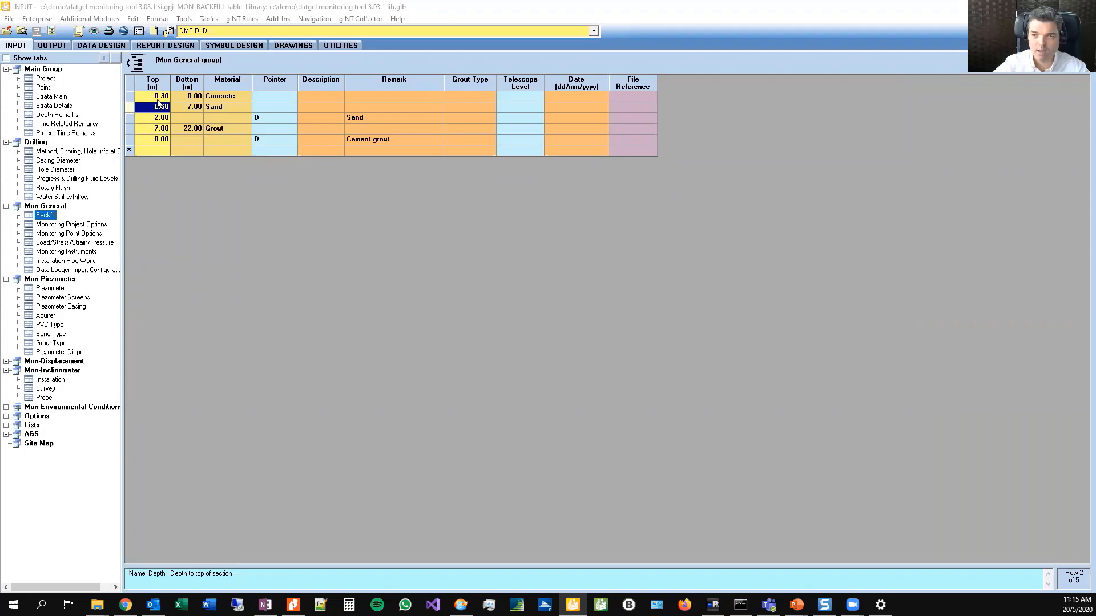
click(158, 100)
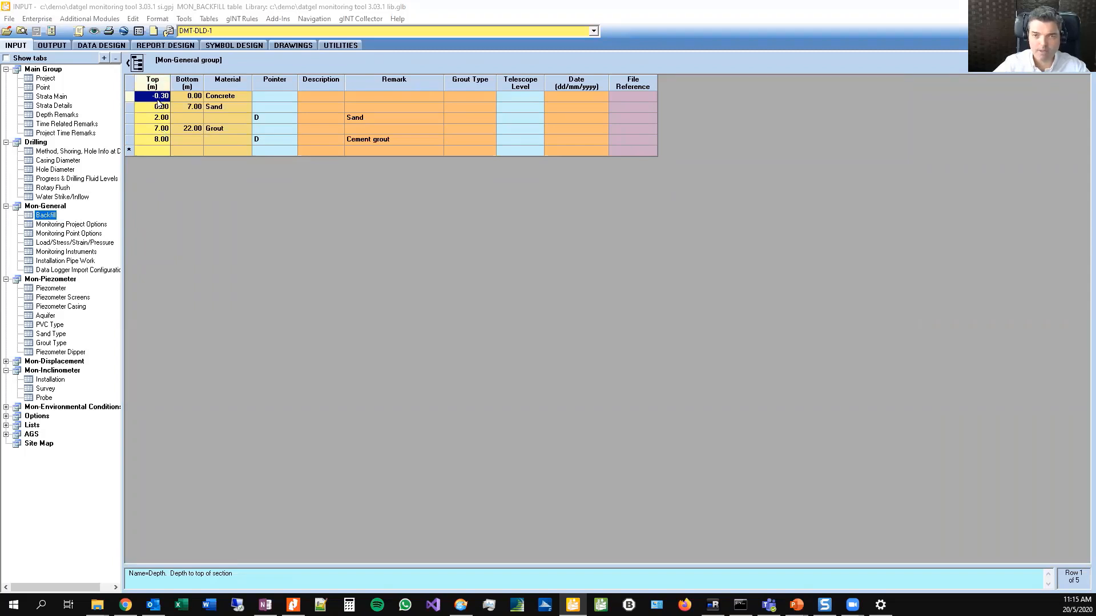
click(215, 32)
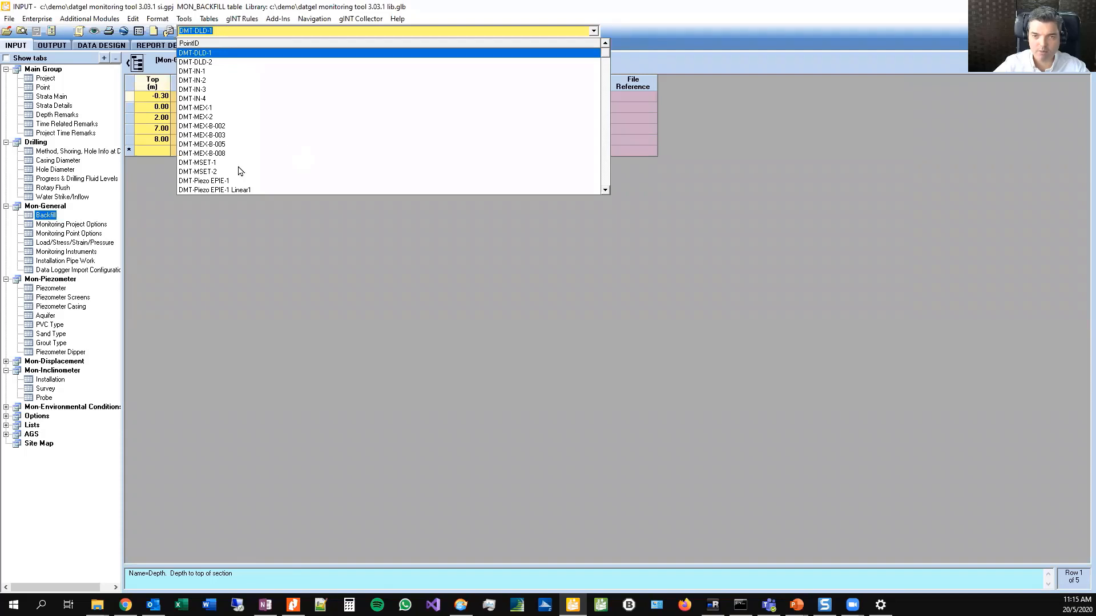
click(605, 173)
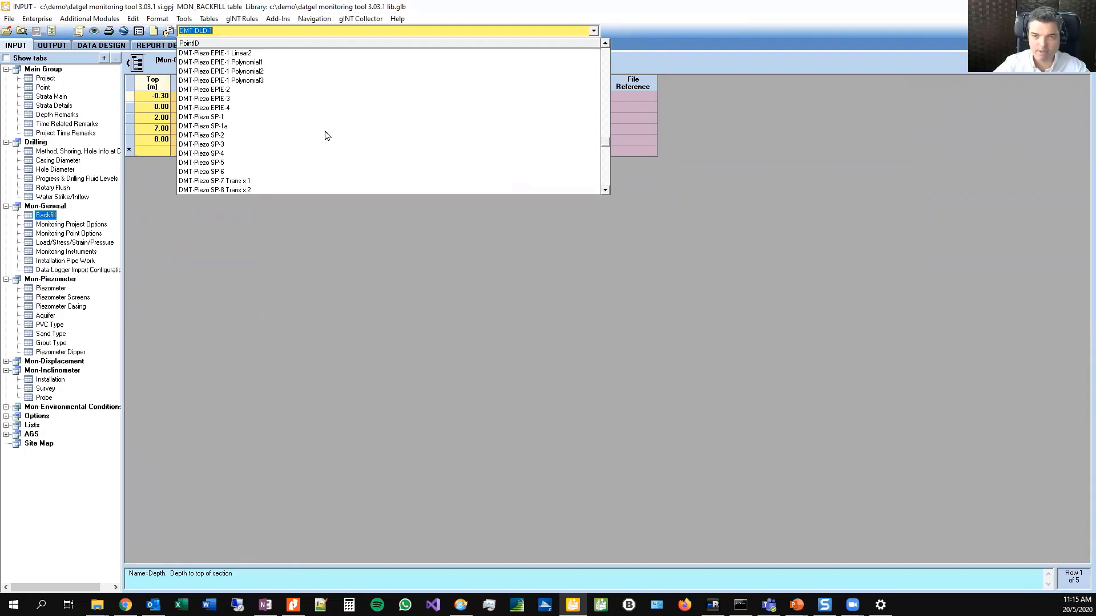
click(236, 120)
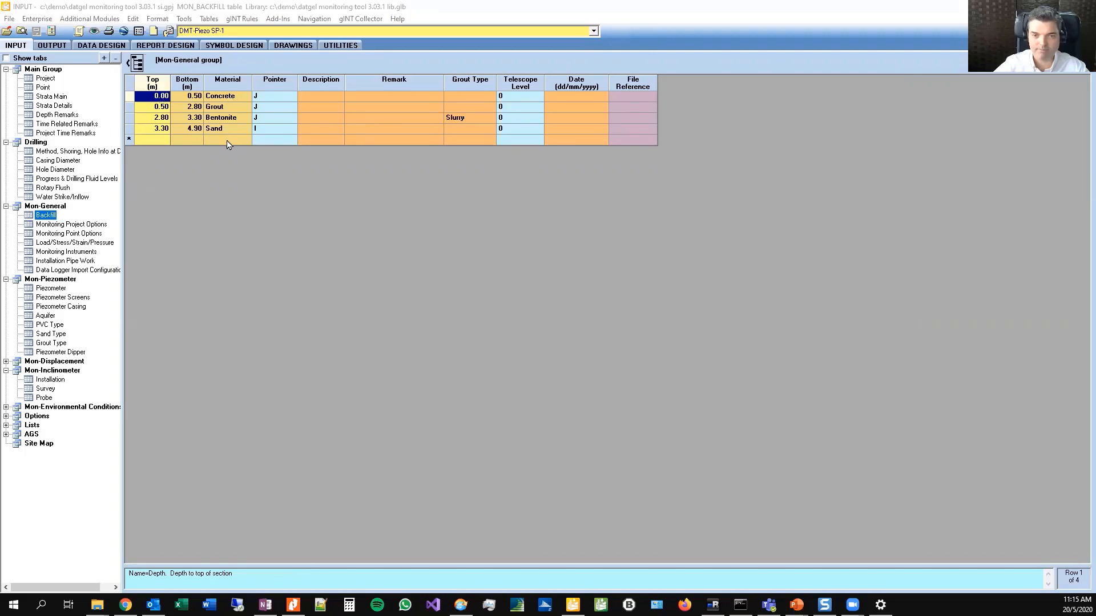
Step: Review the Monitoring Project Options and the Monitoring Point Options tables
click(56, 225)
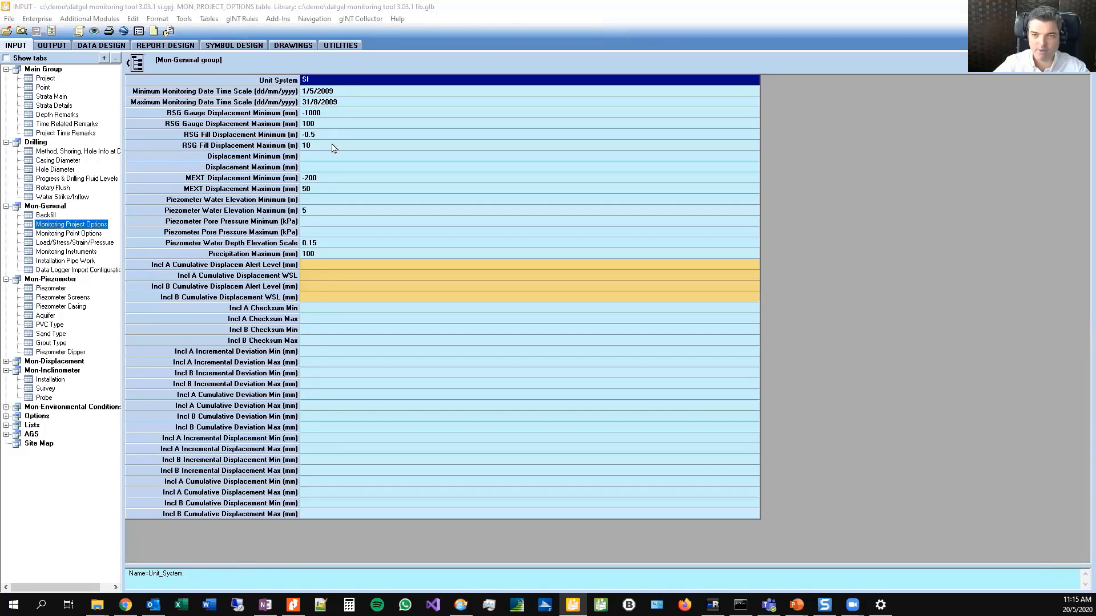
click(70, 234)
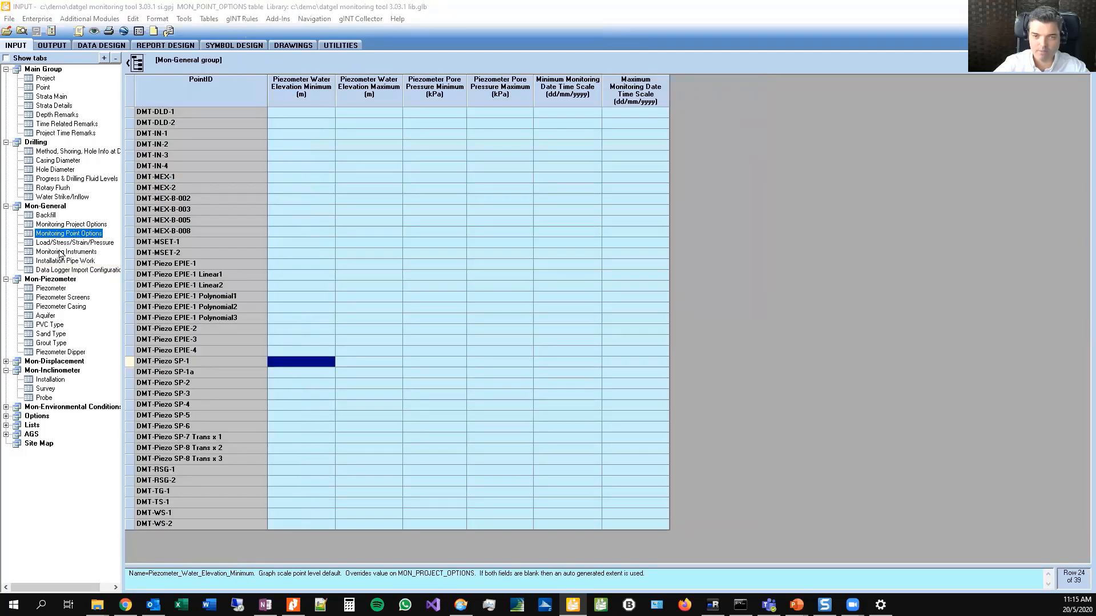
Step: Open the Piezometer table for DMT-Piezo SP-1, enlarge its parent grid and examine the Piezometer ID and Type fields
click(51, 290)
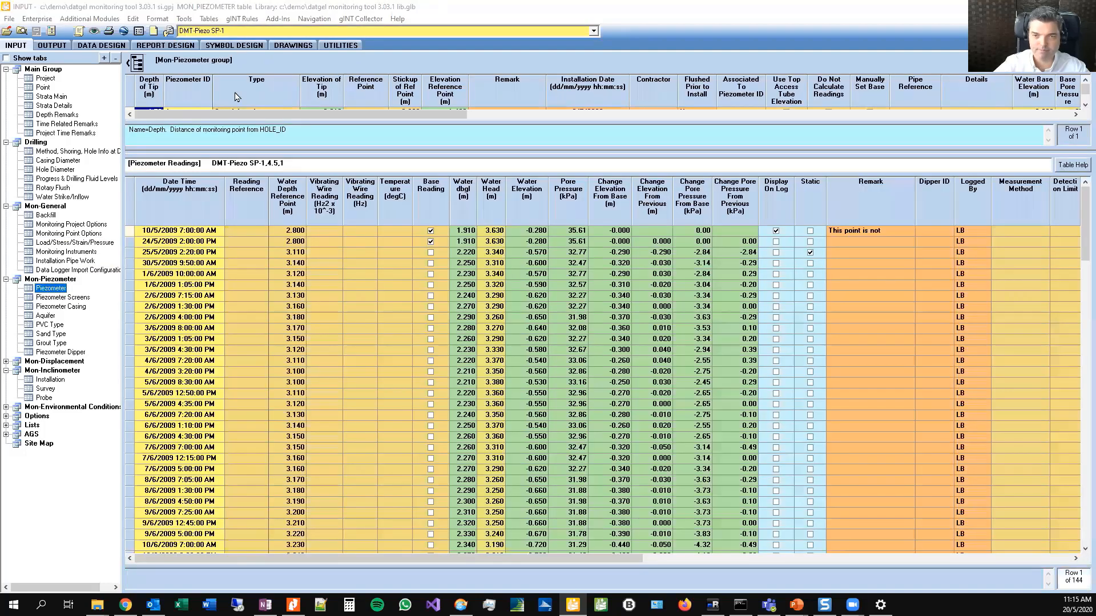
drag(238, 151, 240, 203)
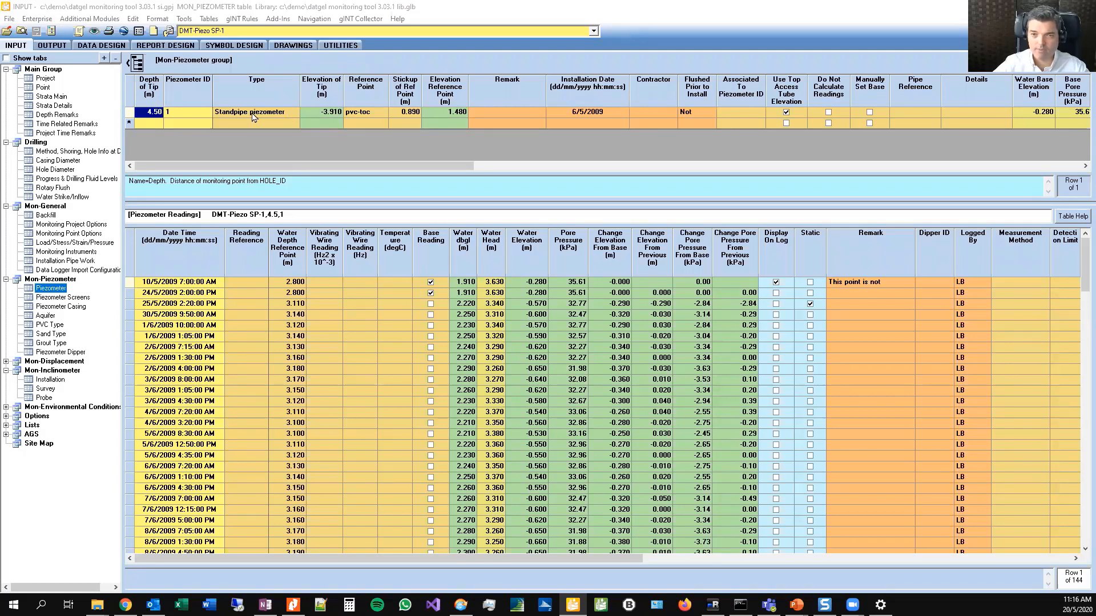
click(196, 115)
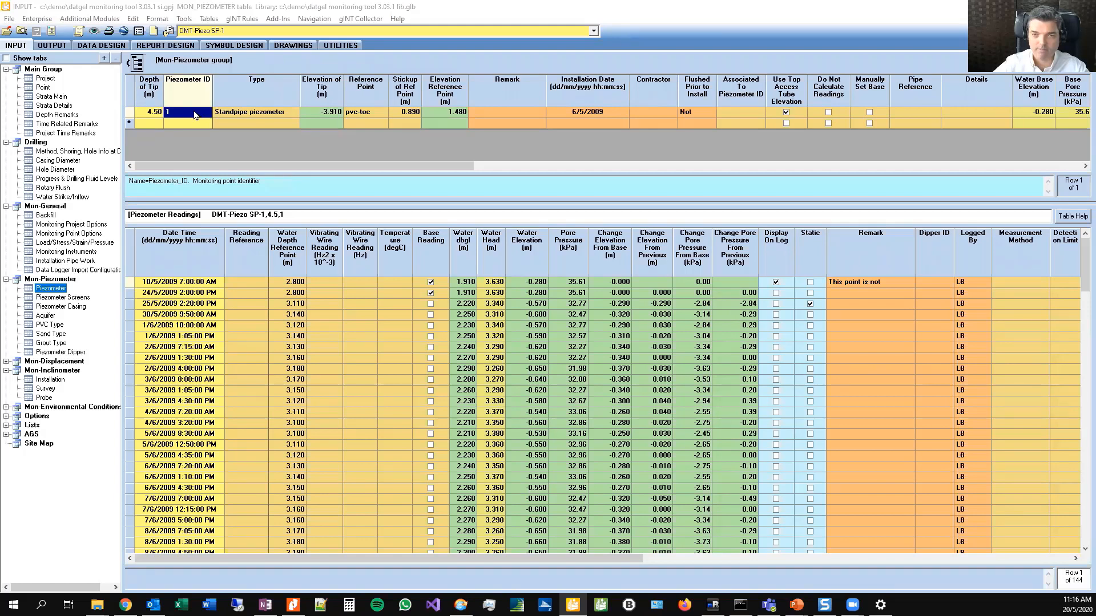
click(245, 118)
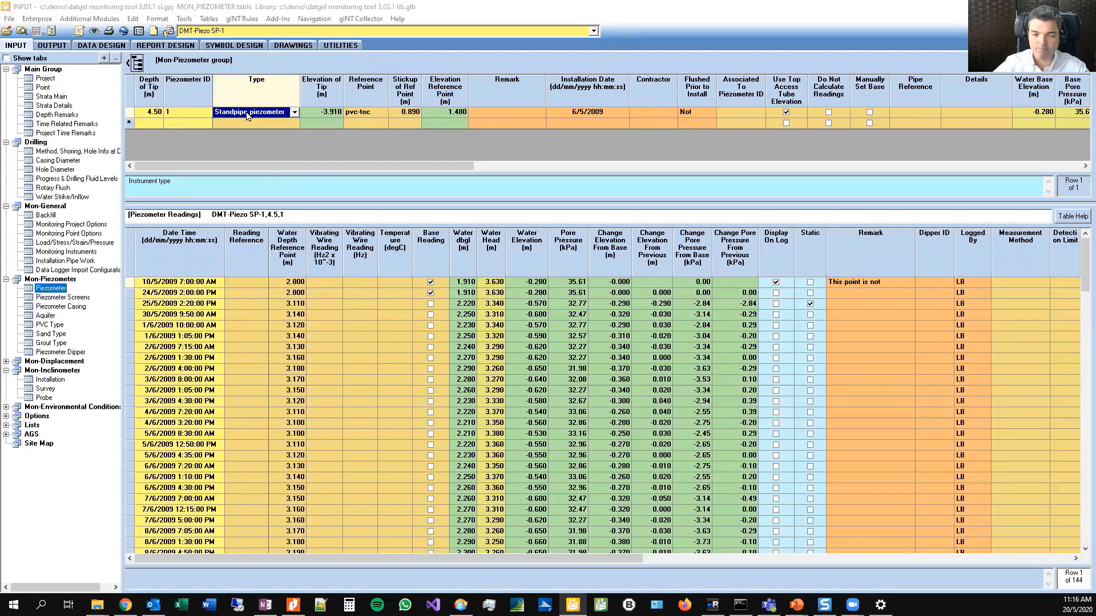
Step: Clear the Elevation of Tip value of piezometer 1 and save the table to recalculate it
click(328, 114)
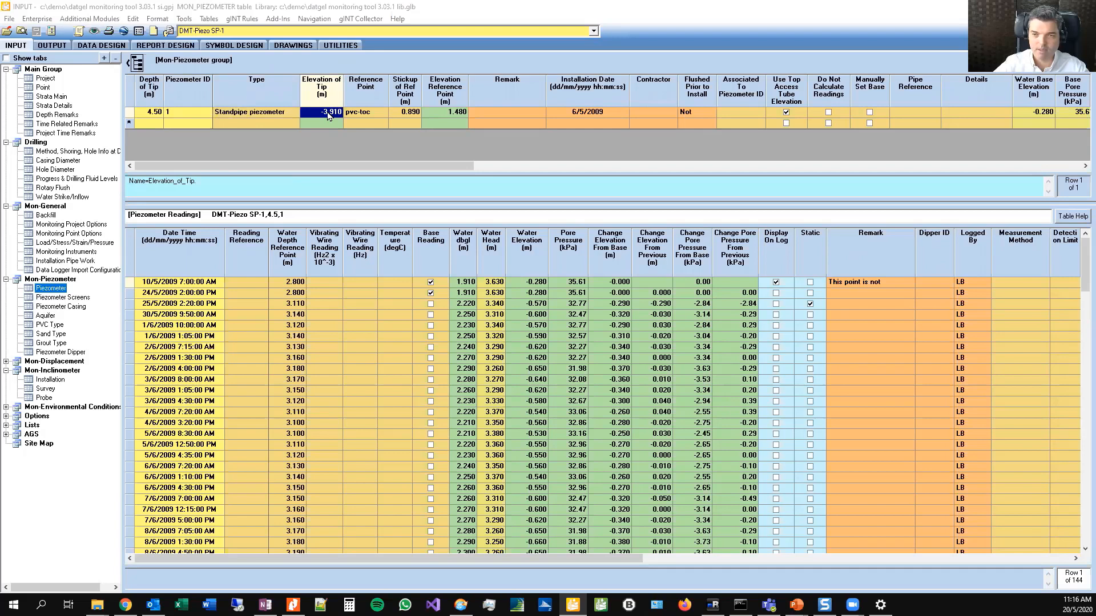
key(Delete)
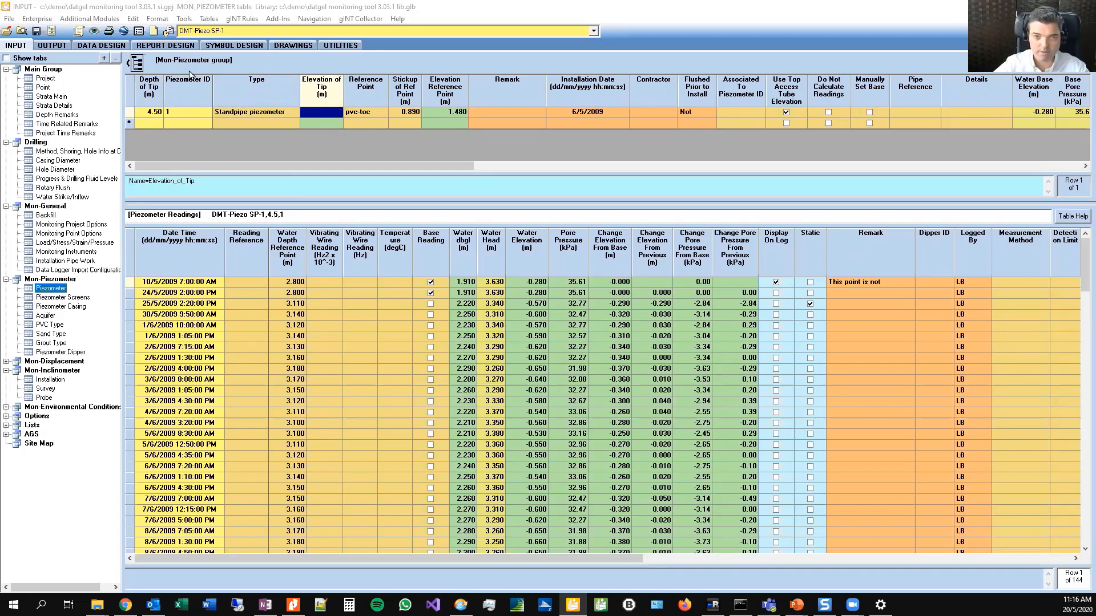
click(35, 31)
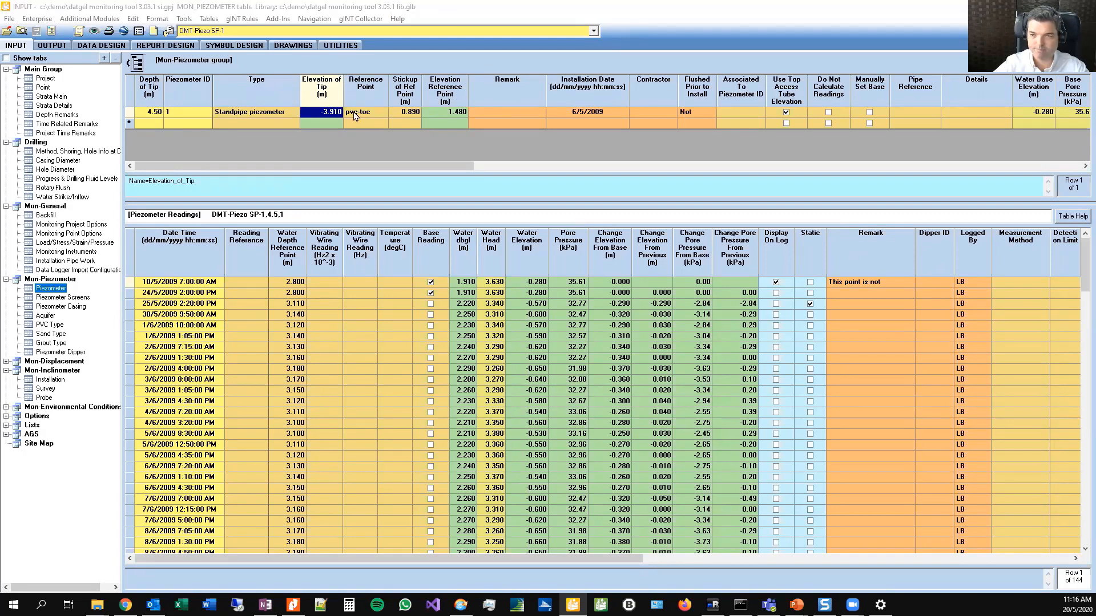
Step: Examine the remaining piezometer columns, from the installation and base reading fields to the vibrating wire factors
click(479, 165)
click(479, 166)
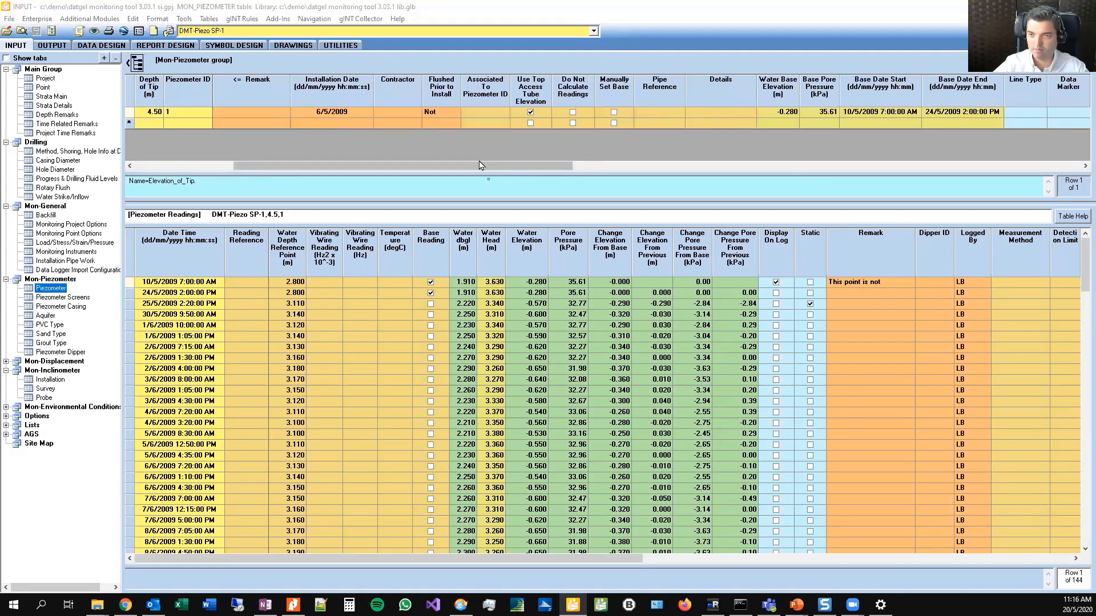
click(634, 166)
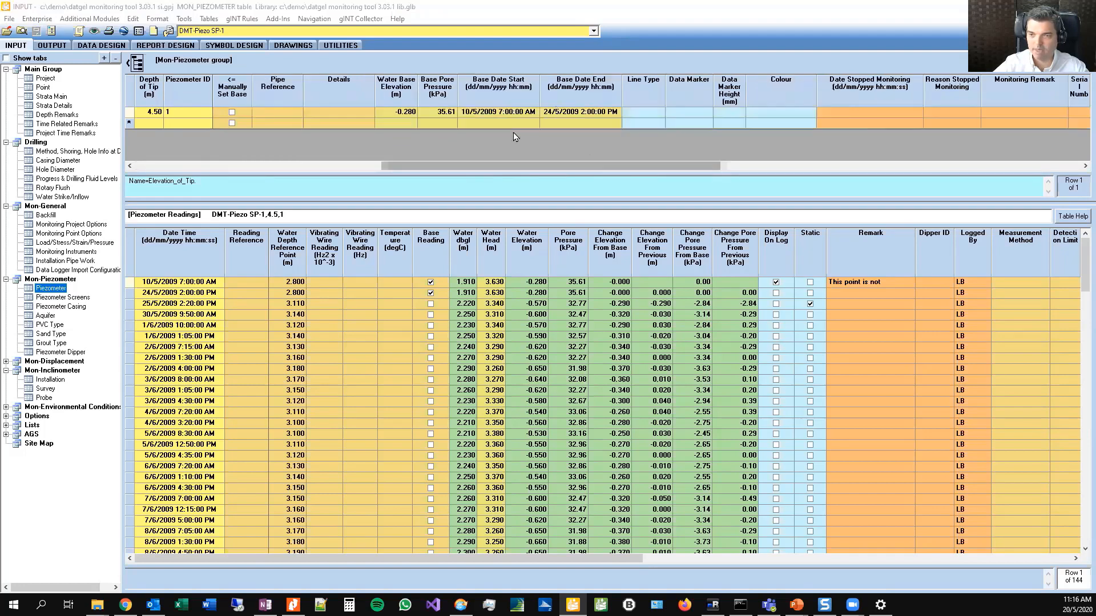
drag(514, 167, 916, 157)
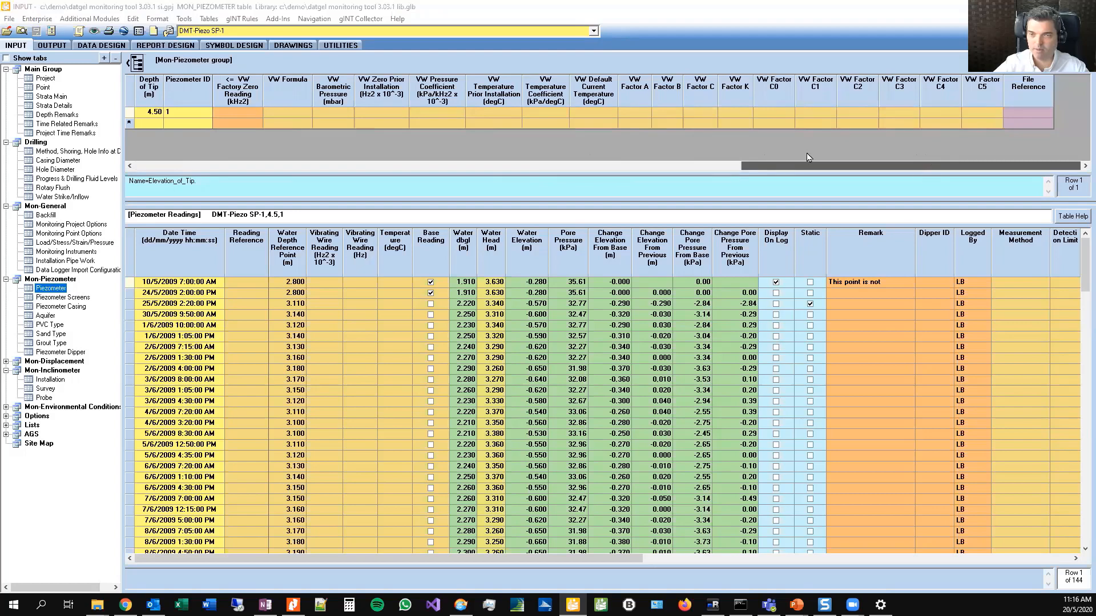
drag(807, 157, 790, 154)
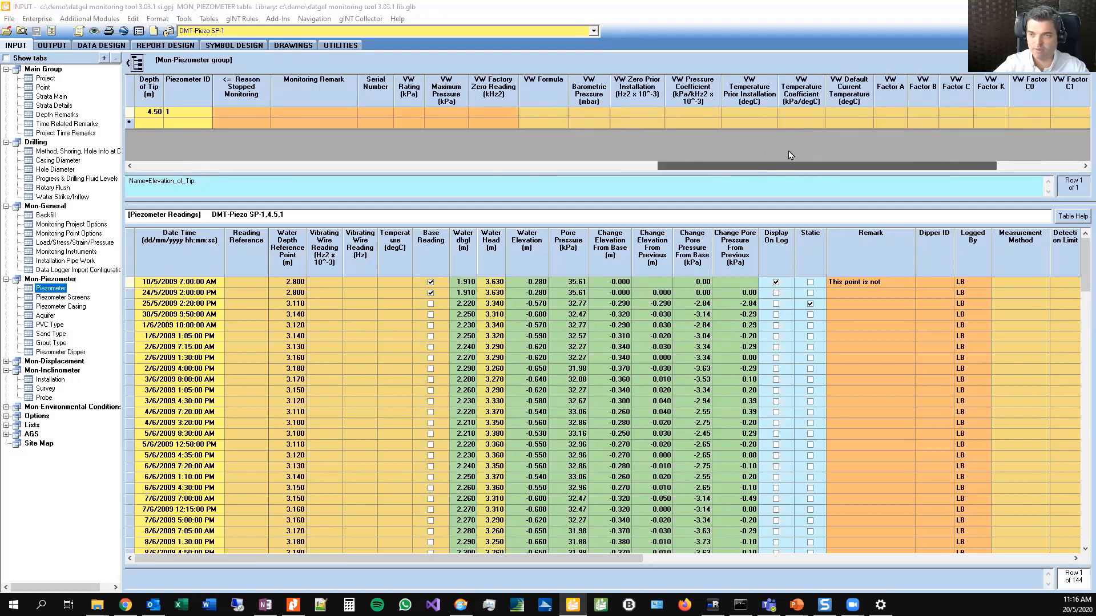
Step: View the VW Formula options for piezometer 1 without choosing one, and return to the table's first columns
click(559, 115)
click(562, 114)
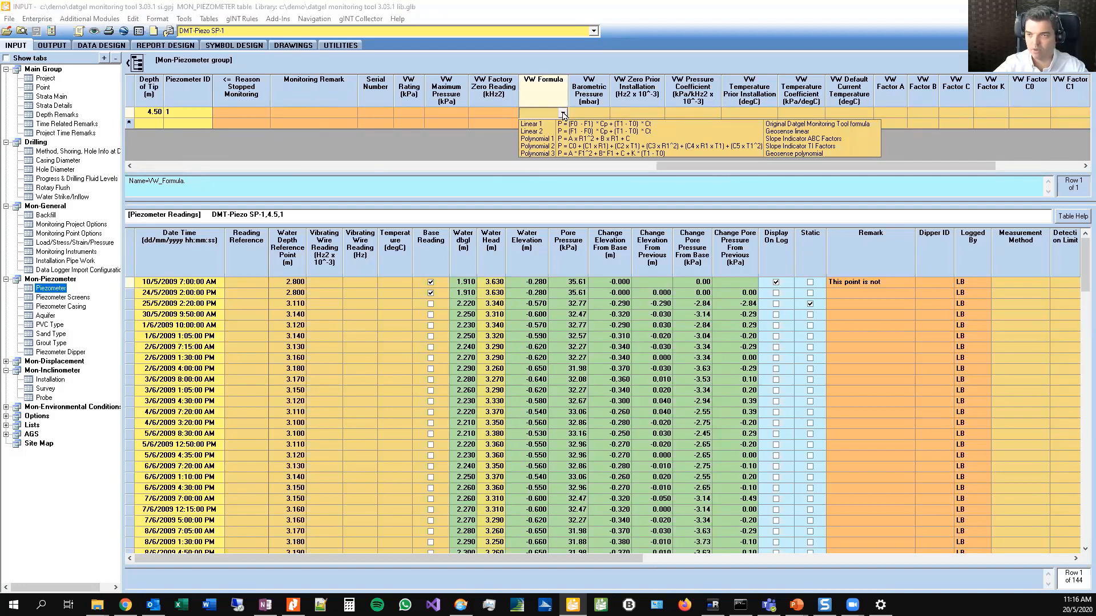
click(562, 113)
drag(759, 166, 286, 171)
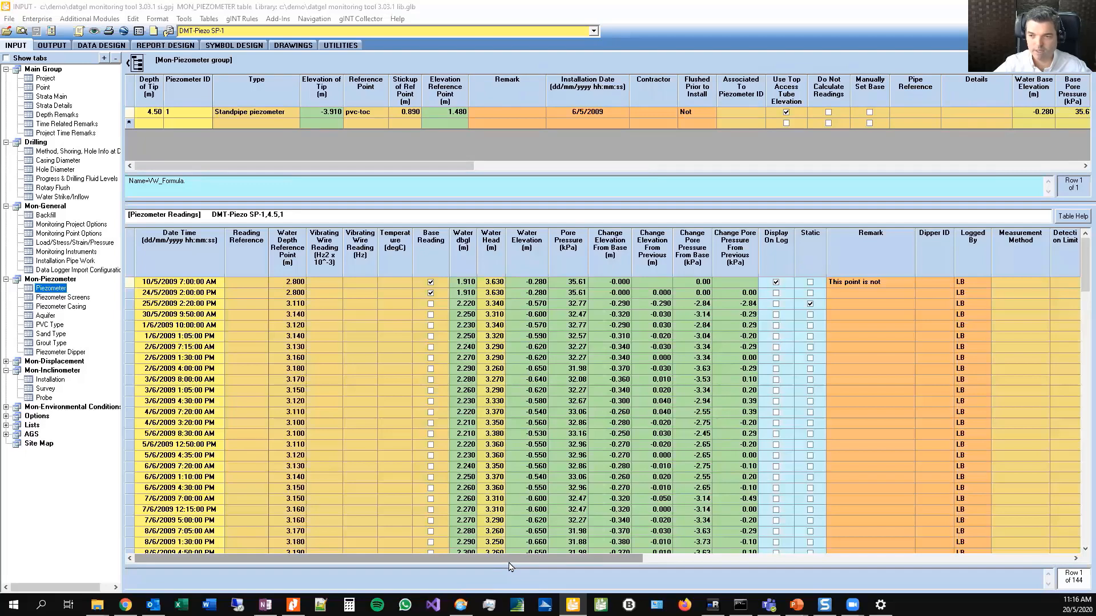
drag(509, 564, 457, 542)
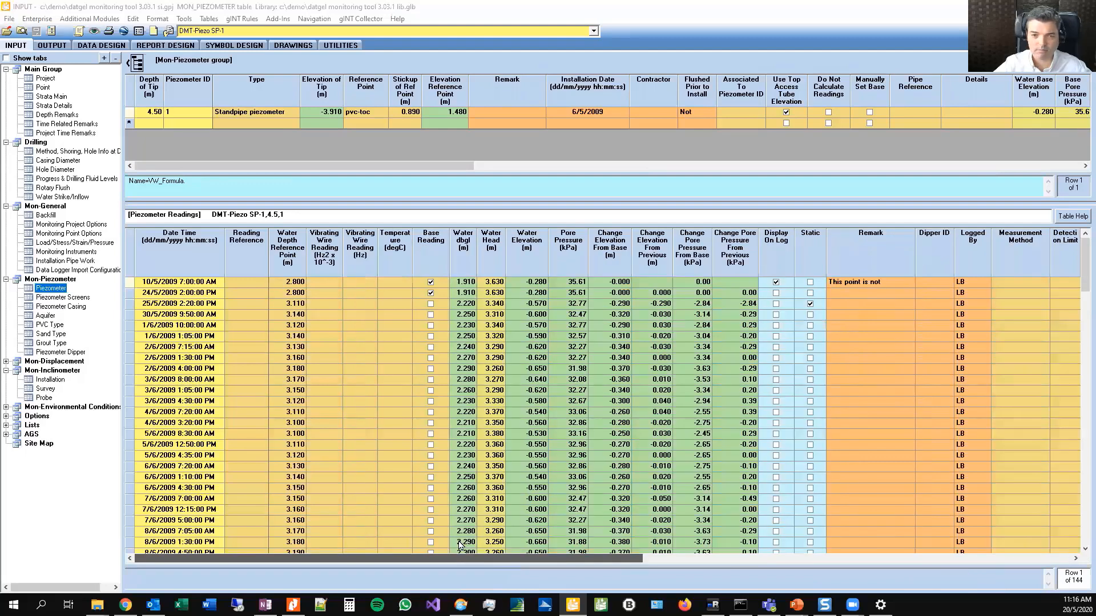
Step: Review the Piezometer Screens table, including Sand Type, and the Piezometer Casing table, and reopen the Piezometer table
click(66, 298)
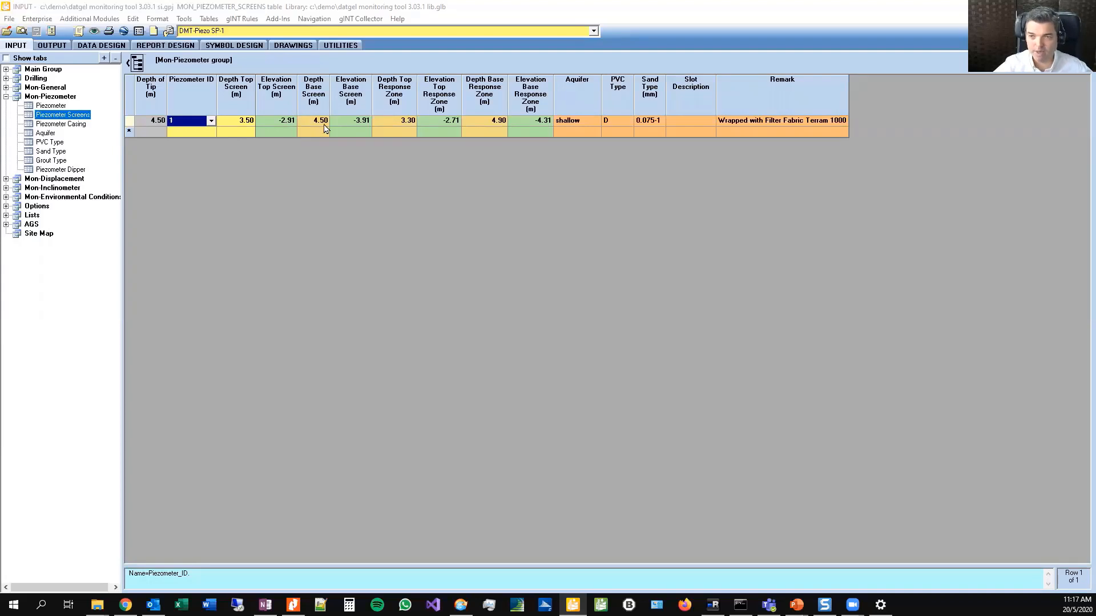
click(650, 125)
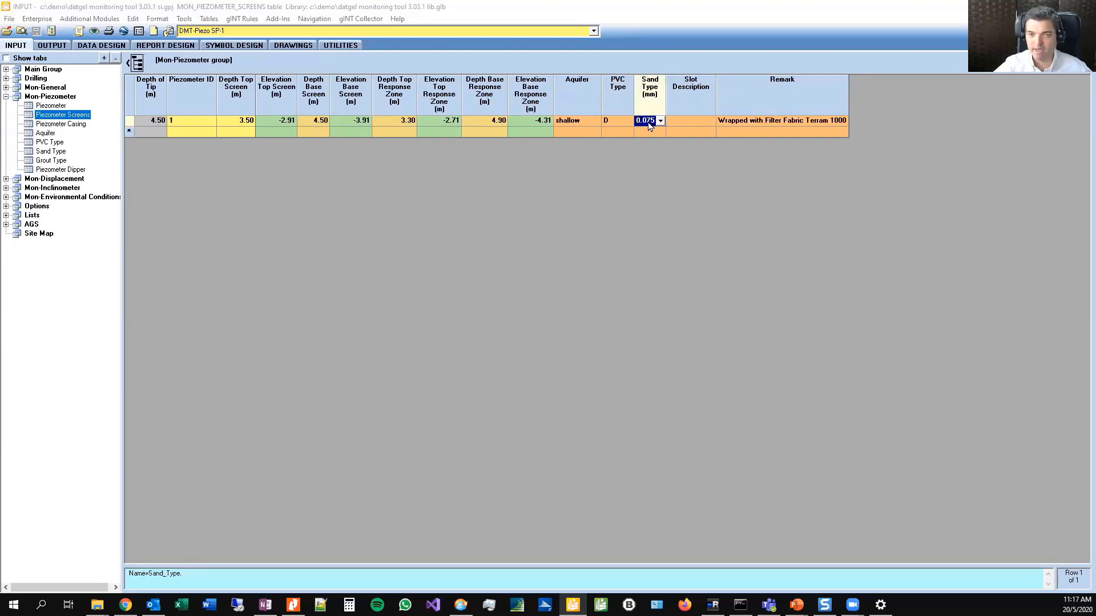
click(61, 123)
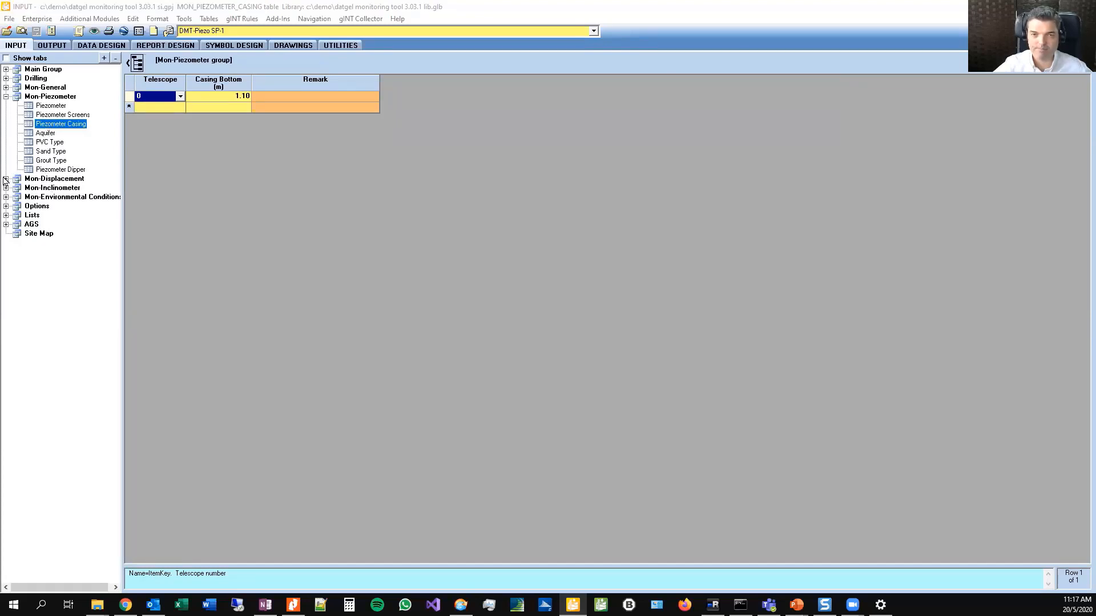
click(52, 106)
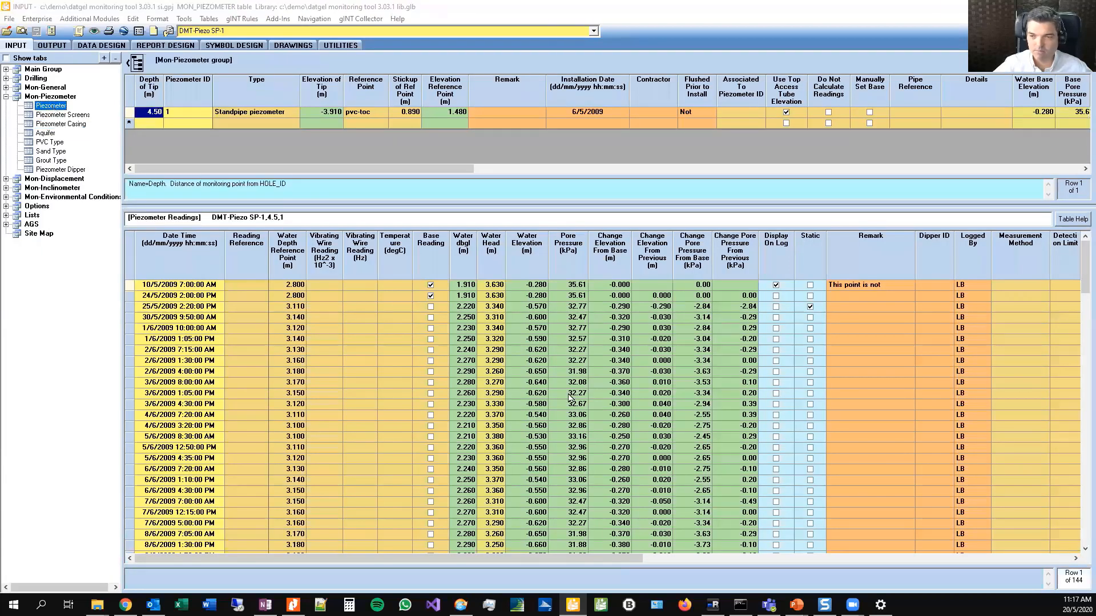
Step: Preview the MON PIEZOMETER INSTALLATION LOG A4P report for point DMT-Piezo SP-1
click(58, 46)
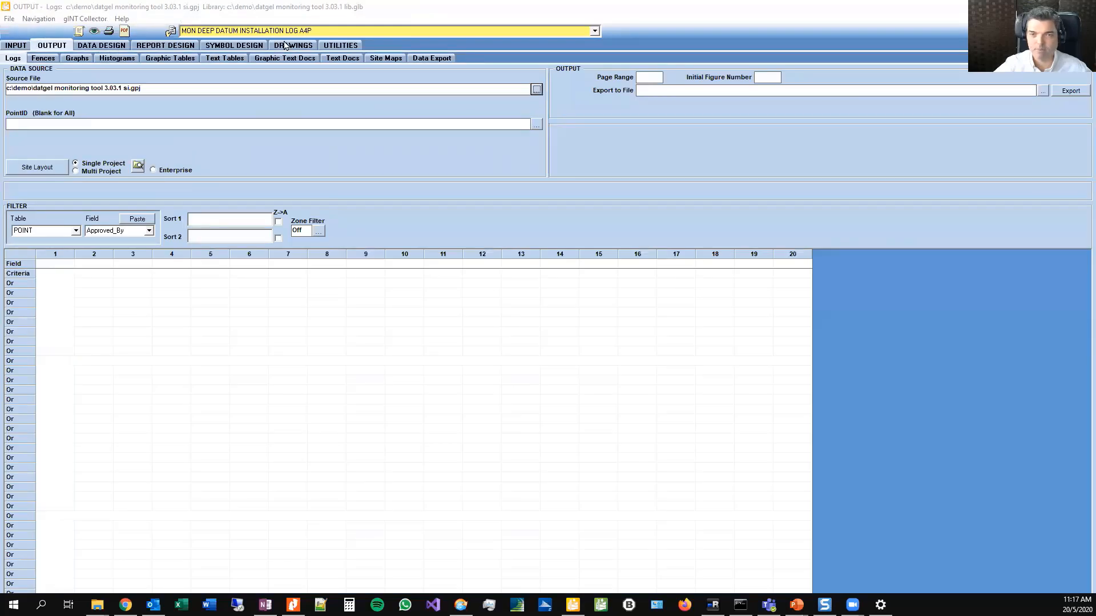
click(258, 32)
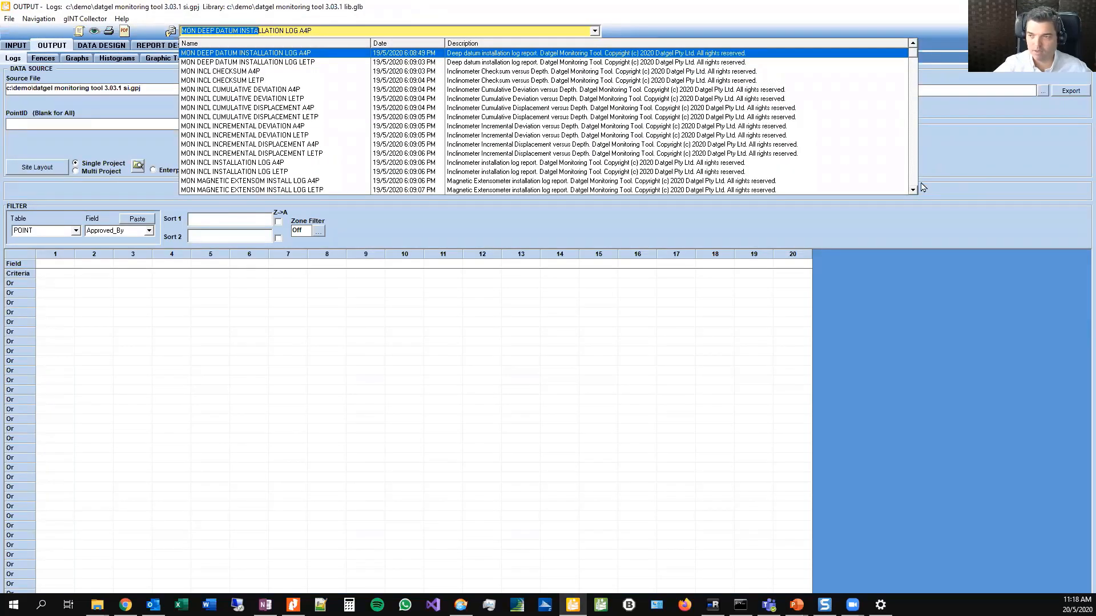
scroll(357, 137, down, 2)
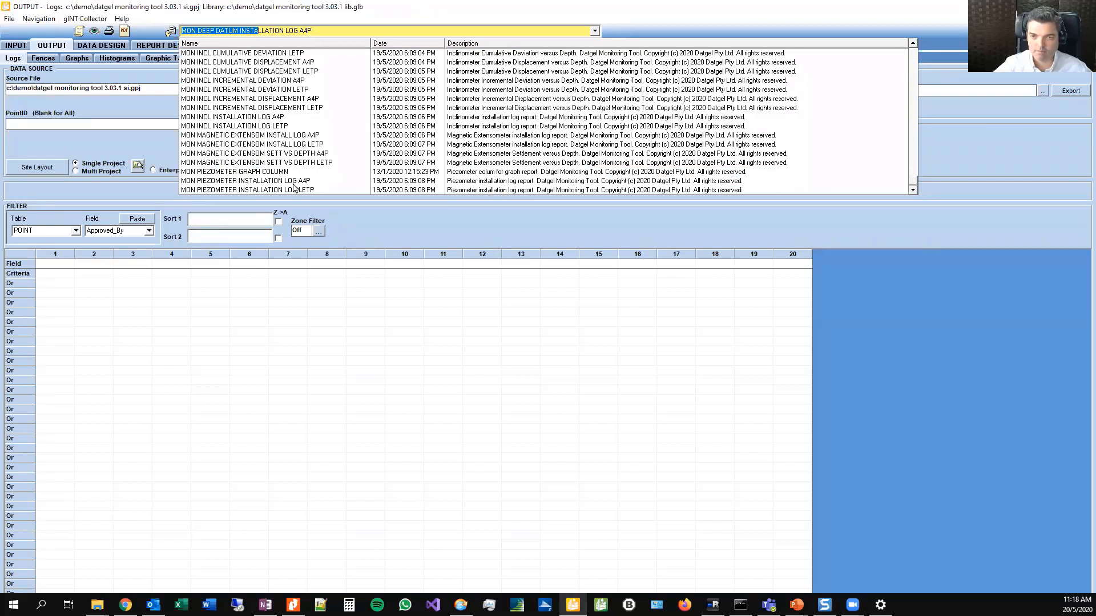
click(294, 182)
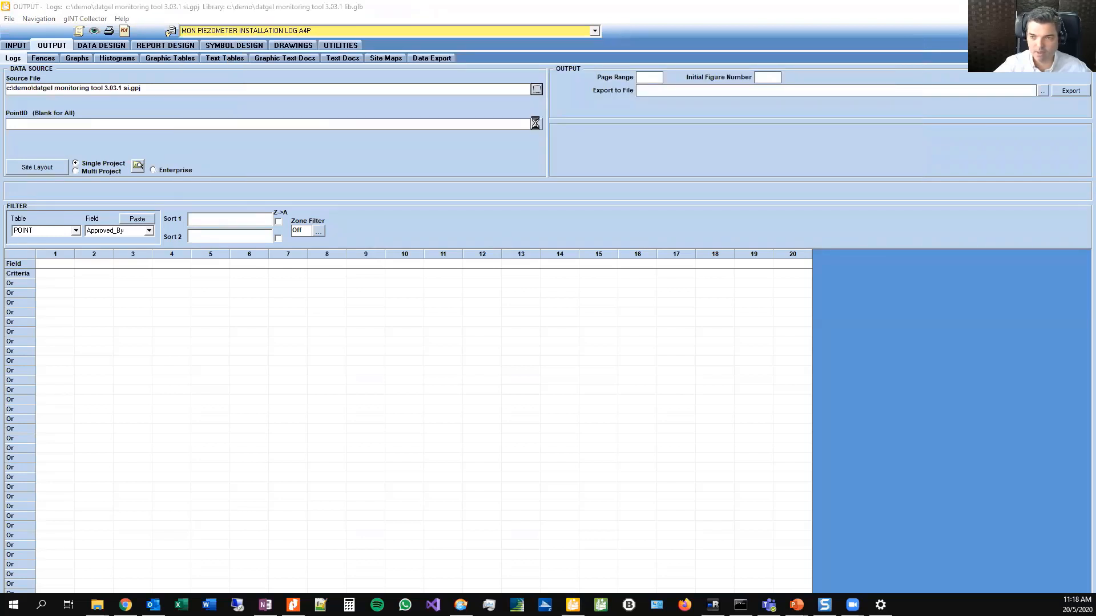
click(535, 124)
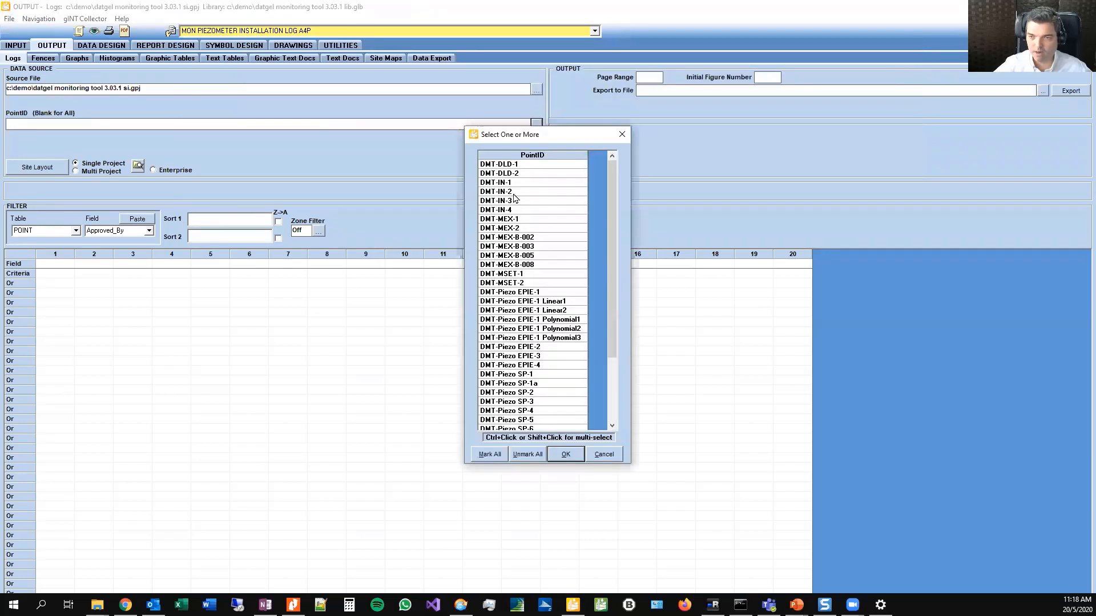
double_click(542, 376)
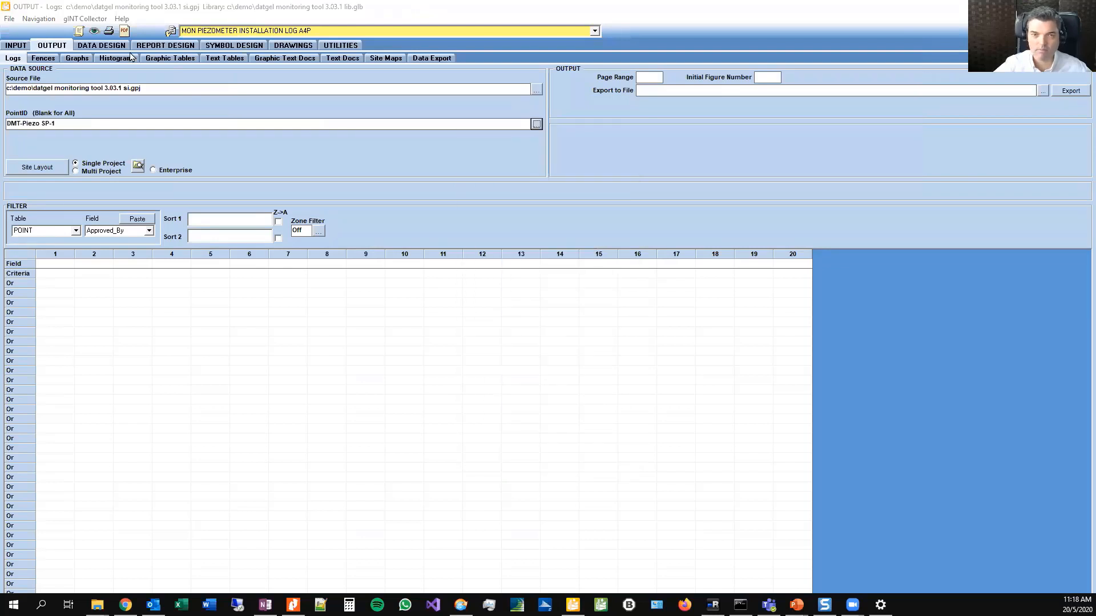
click(94, 32)
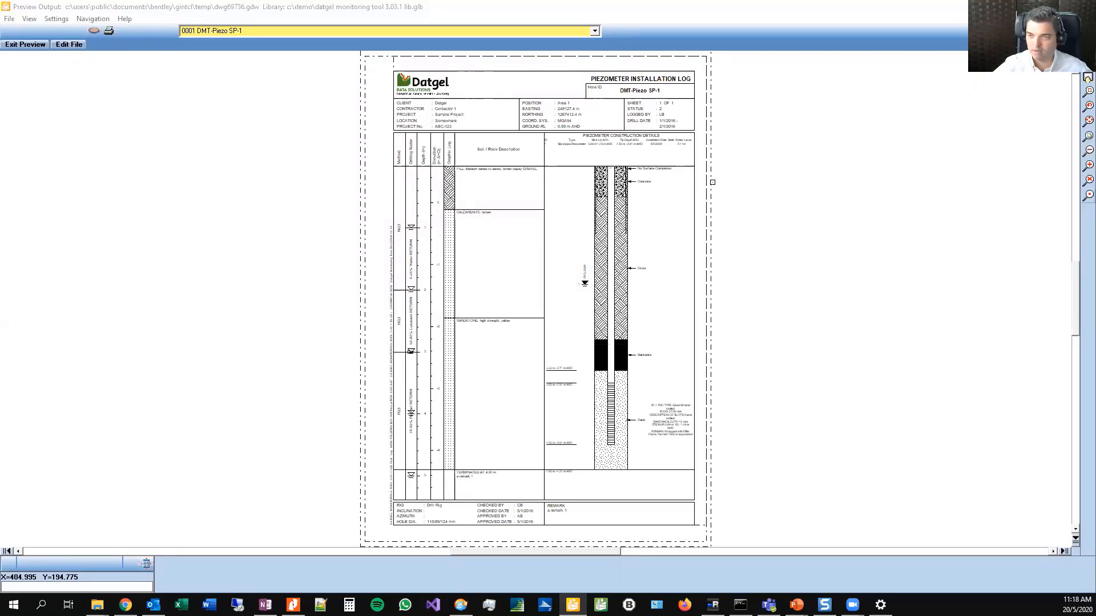
Step: Examine the installation log up close, from the construction details to the footer, and exit the preview
click(1088, 195)
click(600, 165)
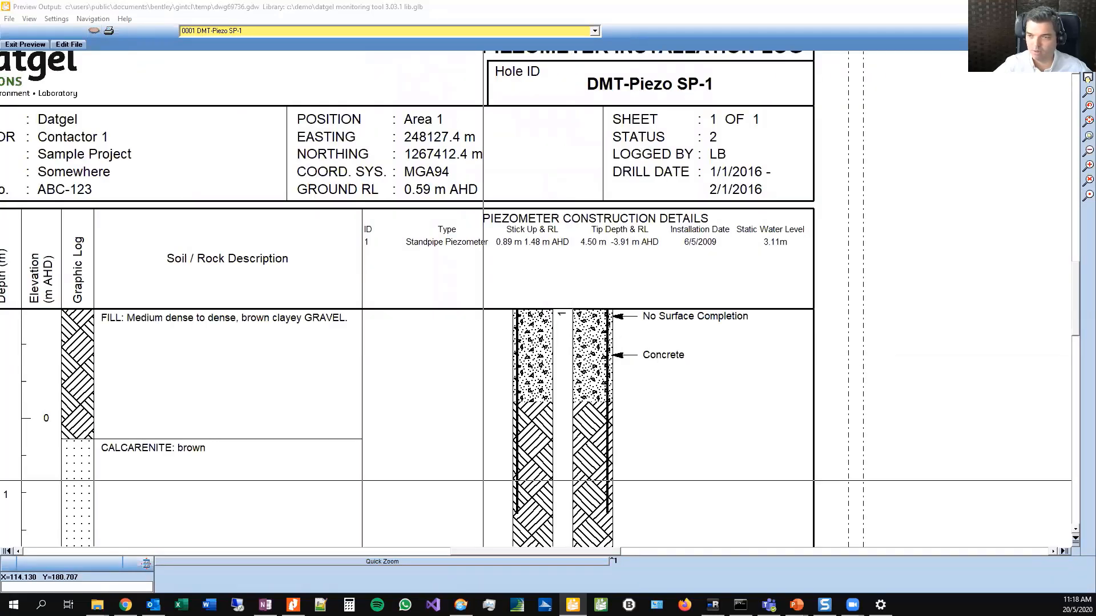
drag(473, 495, 496, 227)
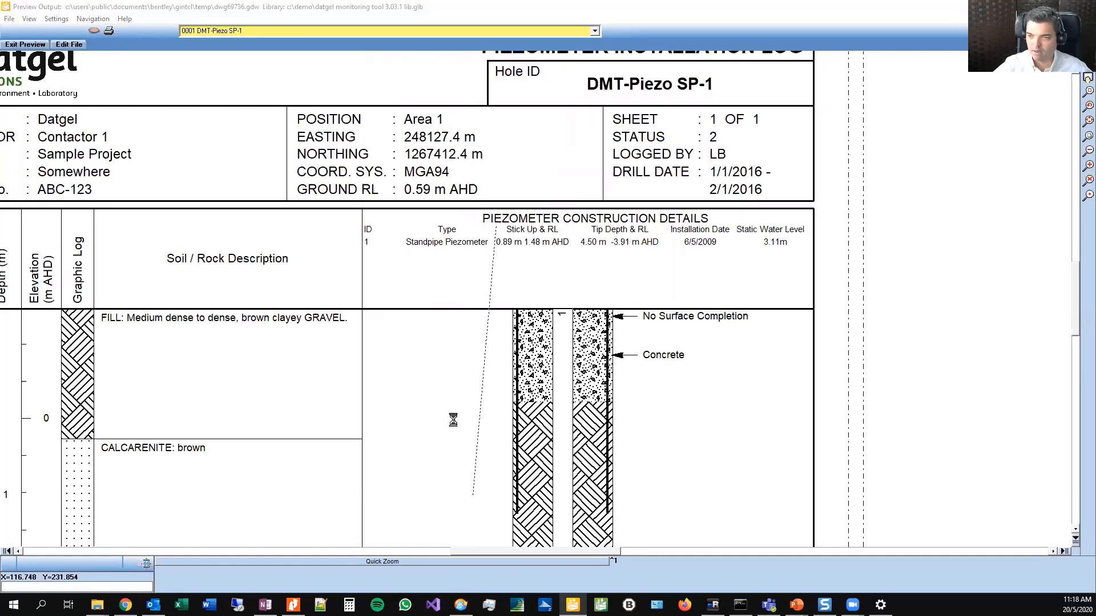
drag(448, 465, 487, 125)
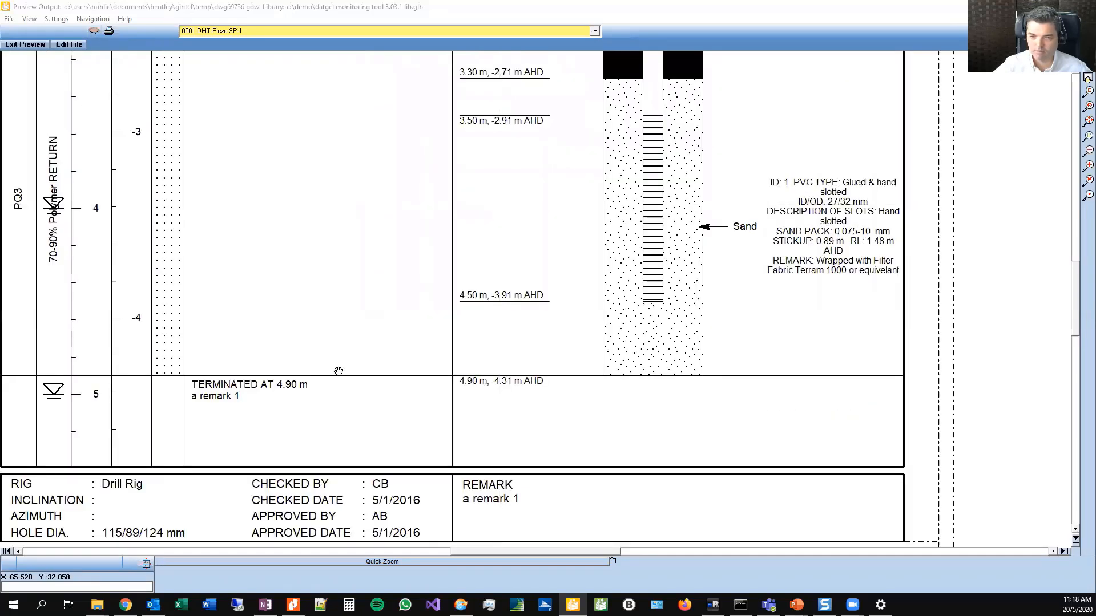
drag(338, 372, 461, 326)
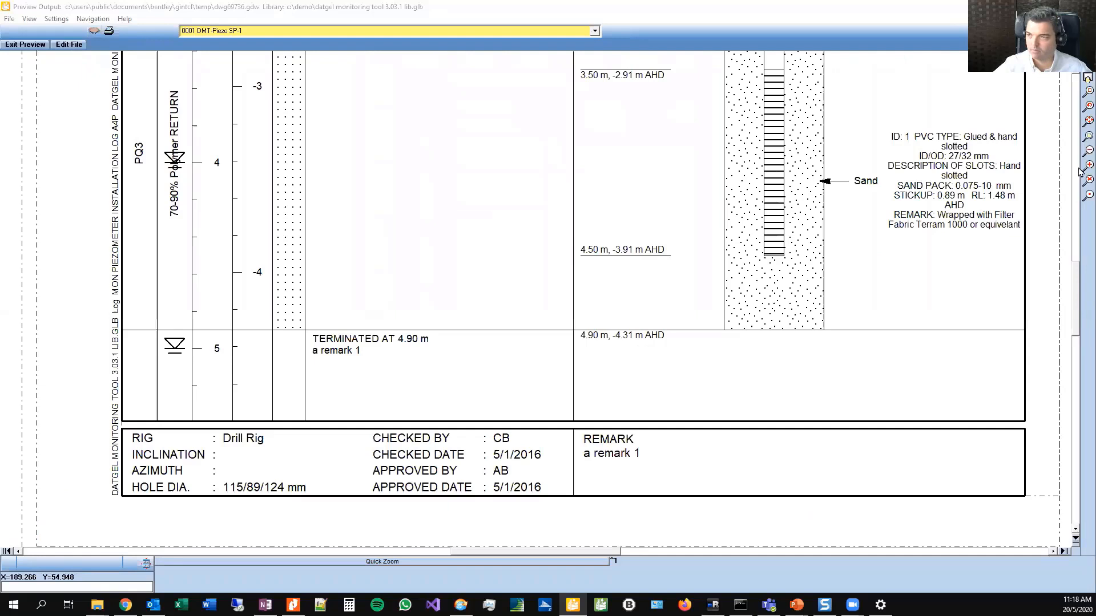
click(1089, 119)
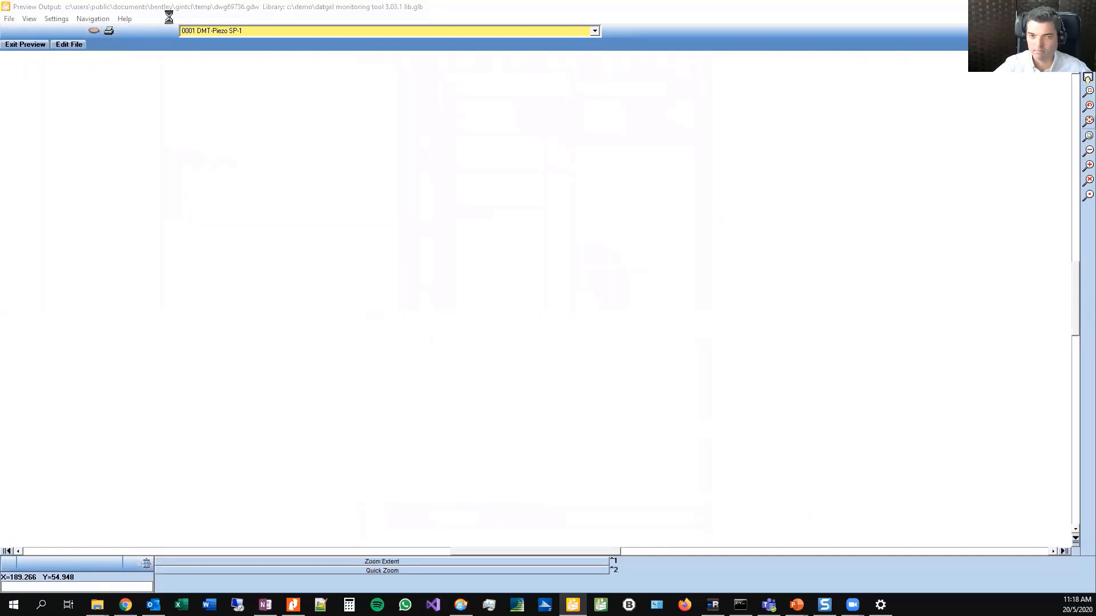
click(25, 45)
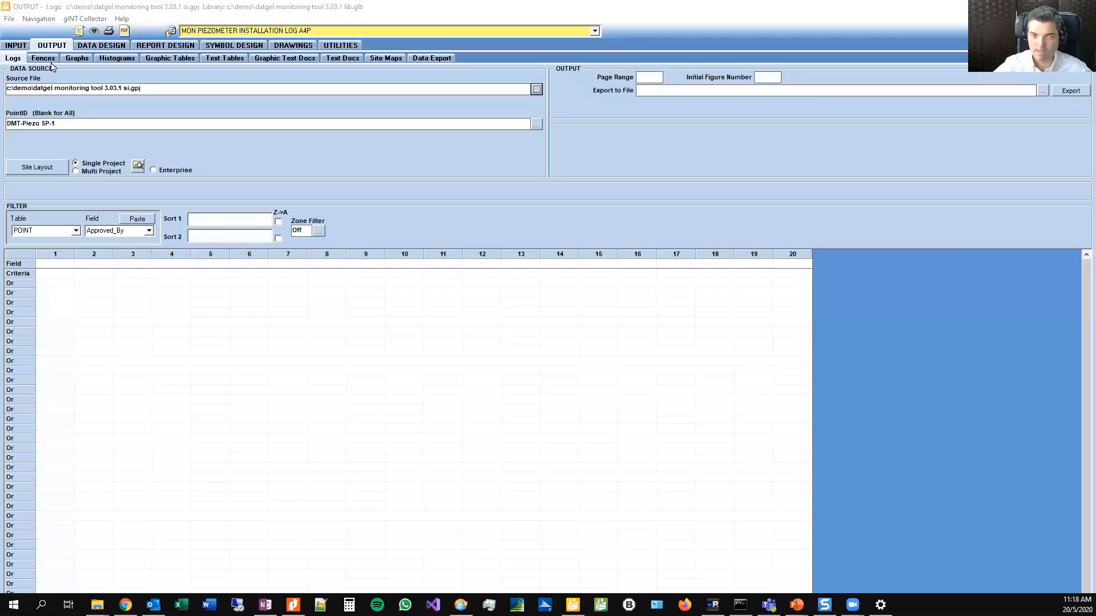
Step: Preview the MON HYDROGRAPH A4L graph for DMT-Piezo SP-1 with tip depth 4.5, accepting the default report variables, and exit the preview
click(76, 59)
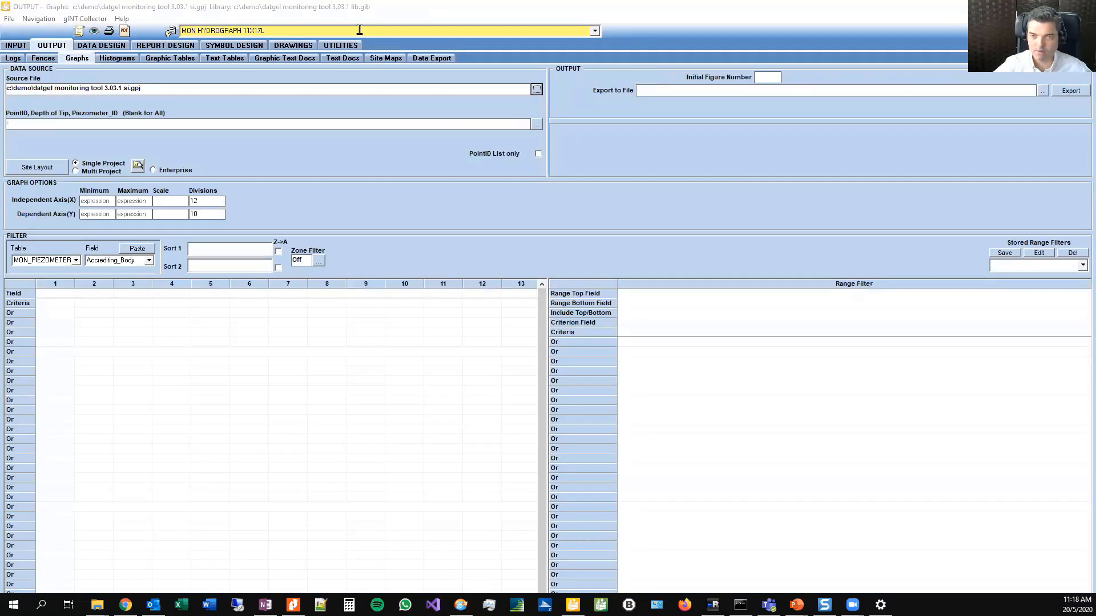
click(359, 29)
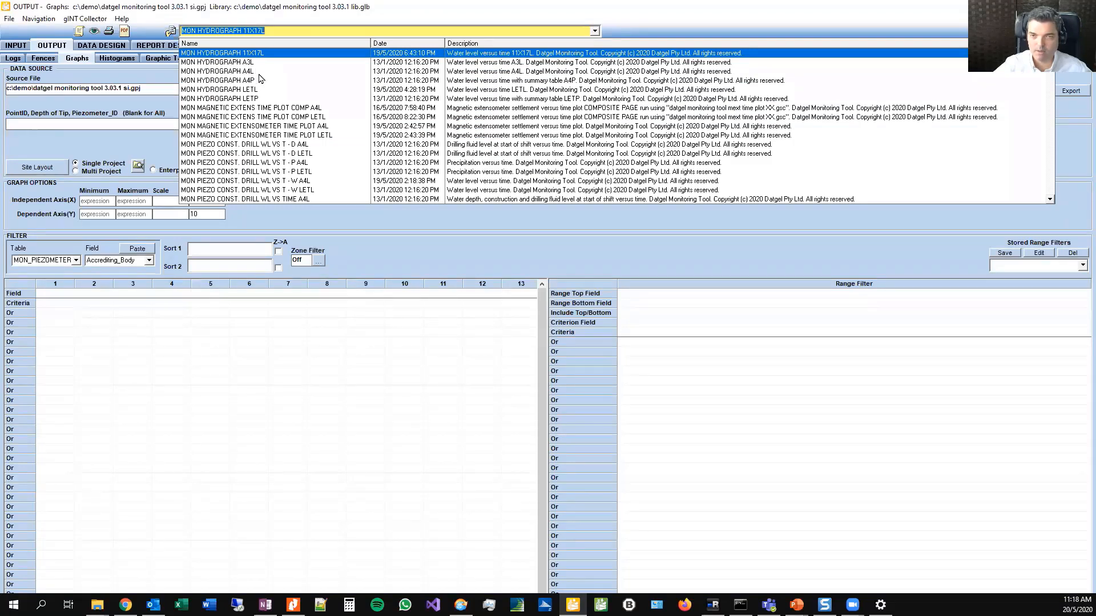
click(262, 73)
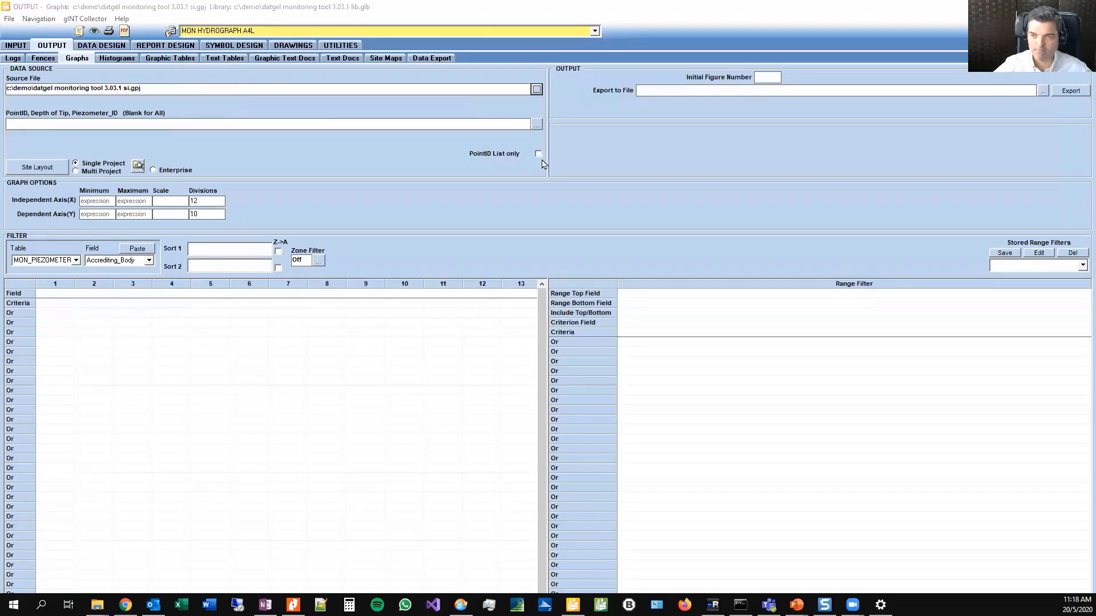
click(536, 125)
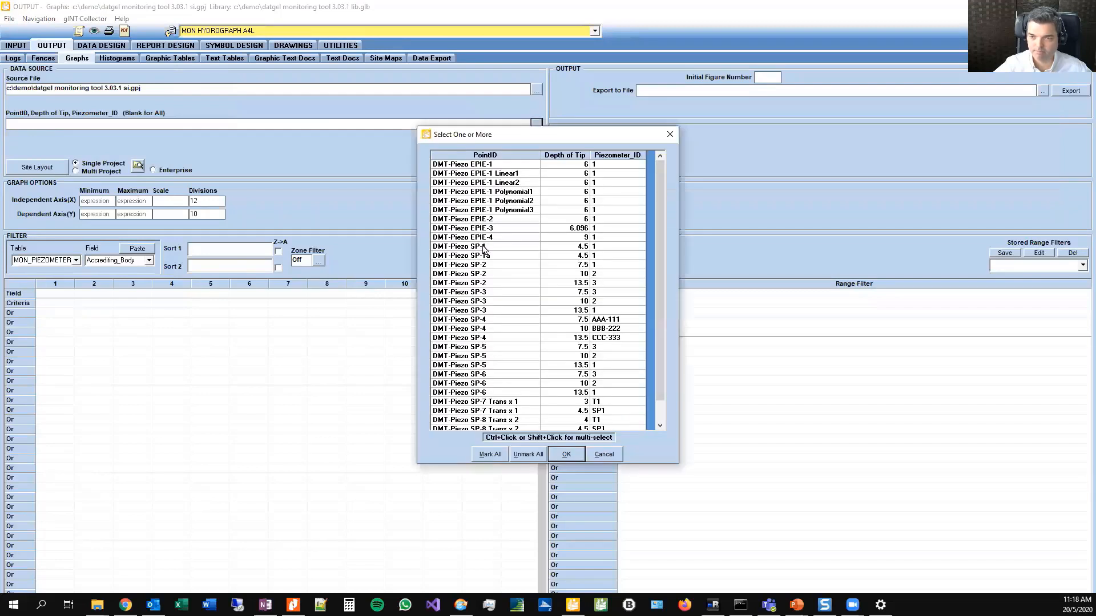
double_click(485, 247)
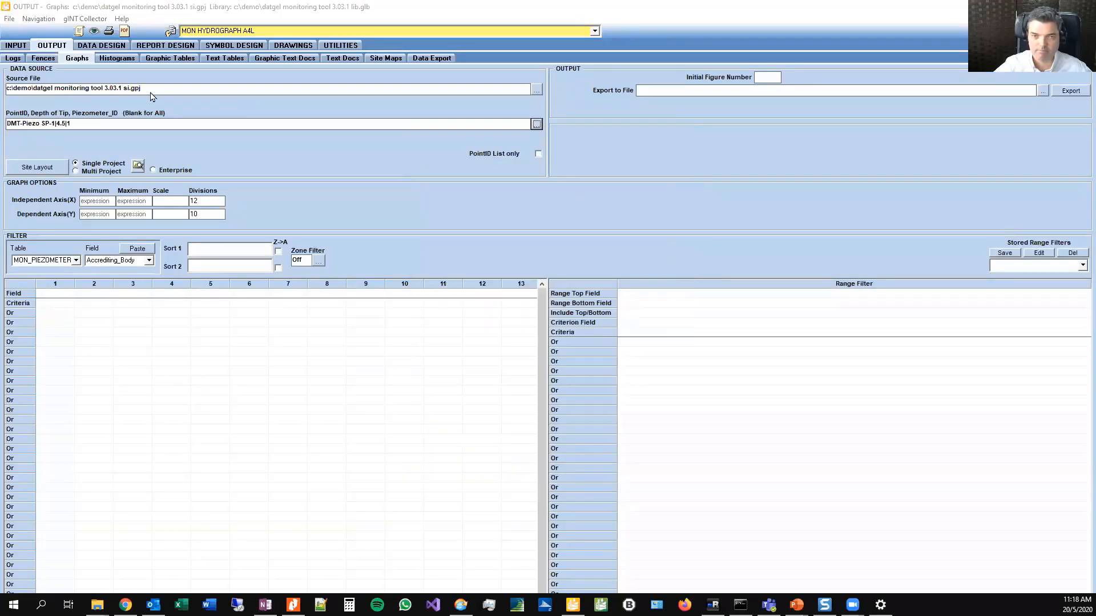
click(94, 31)
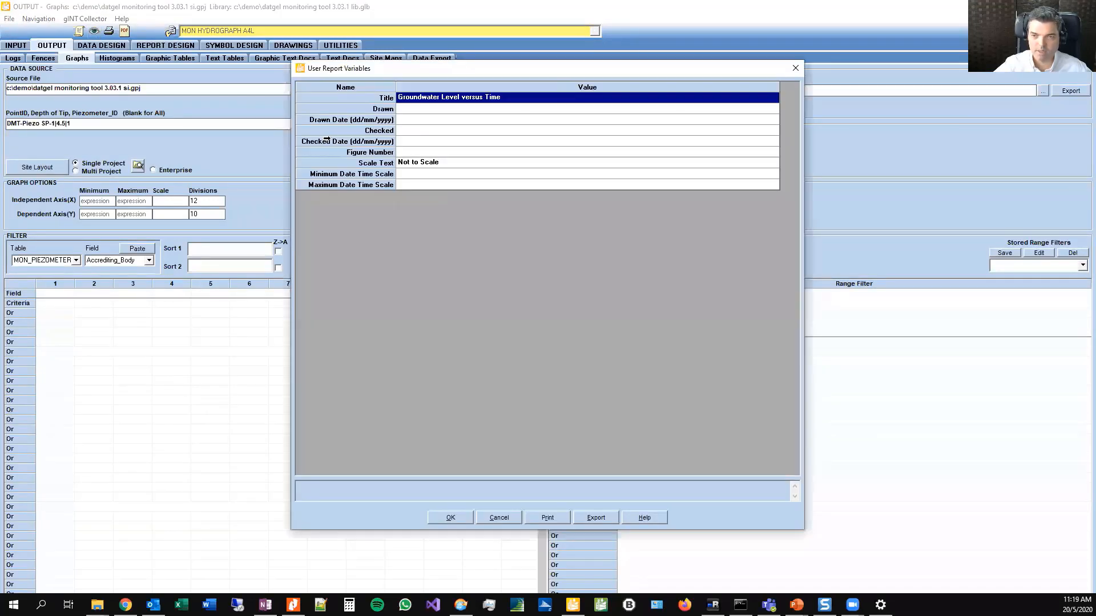
click(449, 517)
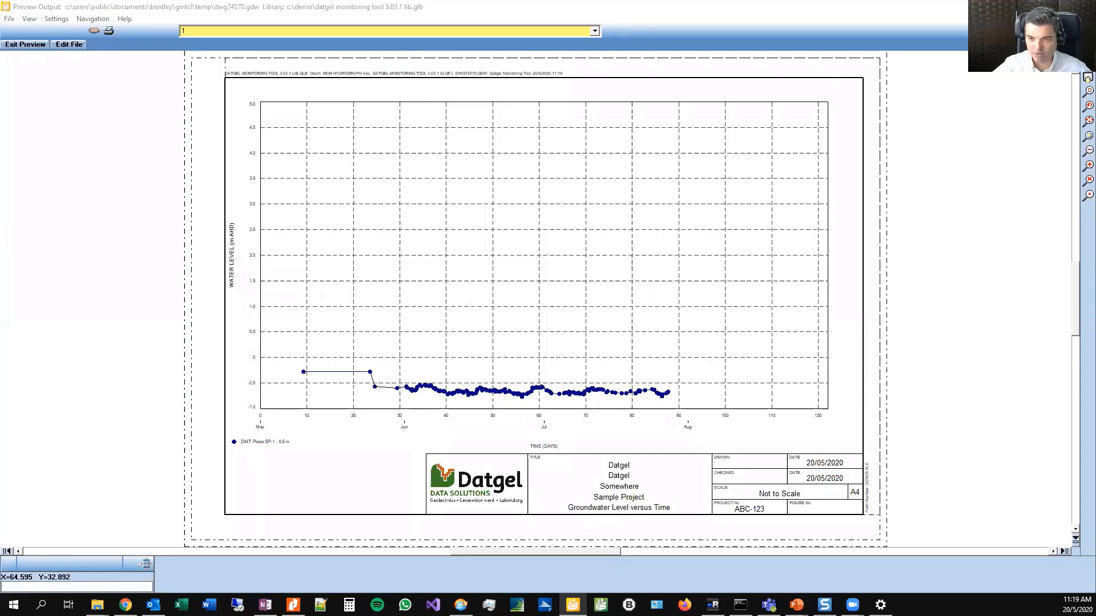
click(14, 46)
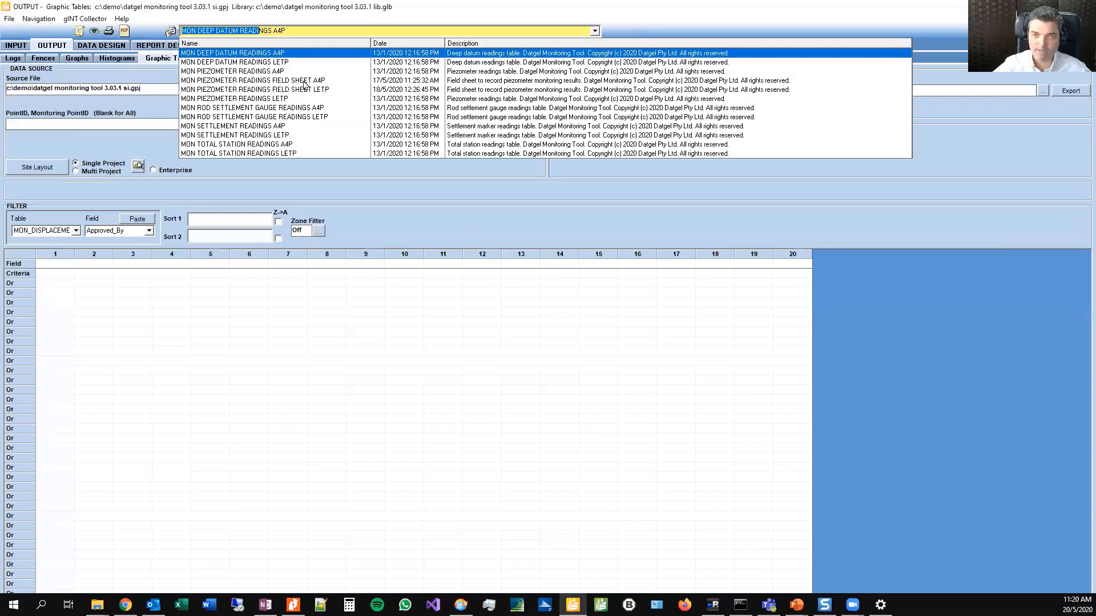
Step: Preview the MON PIEZOMETER READINGS A4P graphic table for DMT-Piezo SP-1, inspect its readings up close, and exit the preview
click(281, 71)
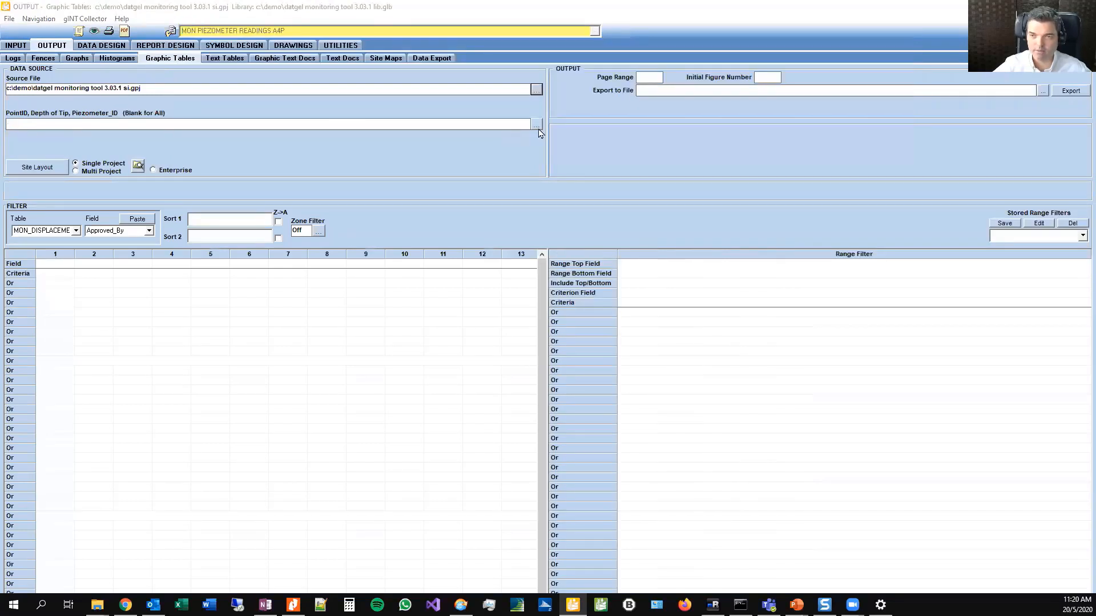
click(540, 125)
double_click(486, 247)
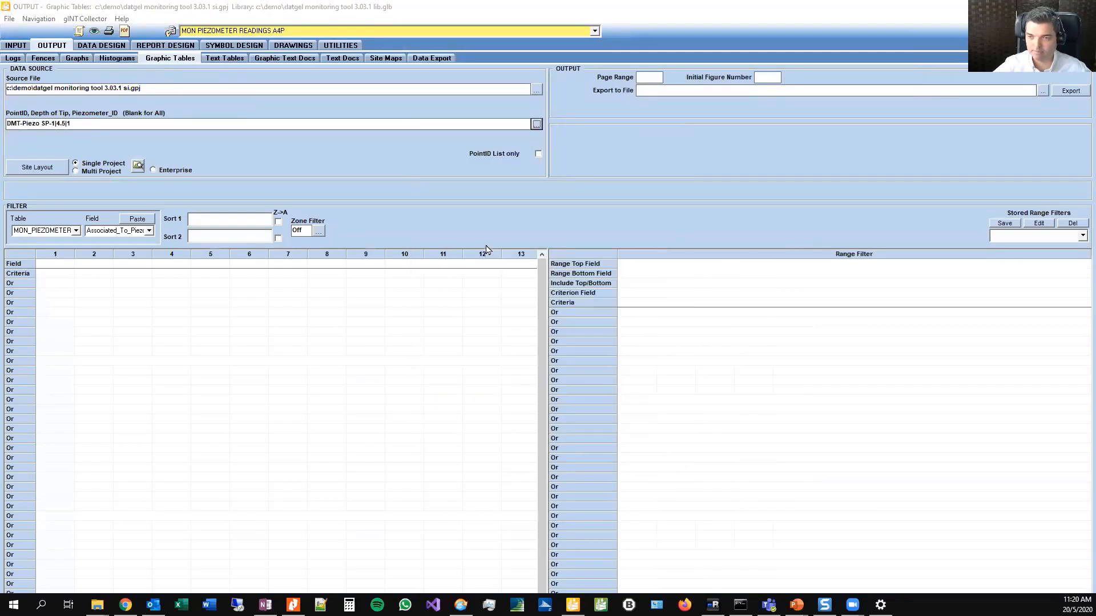
click(95, 32)
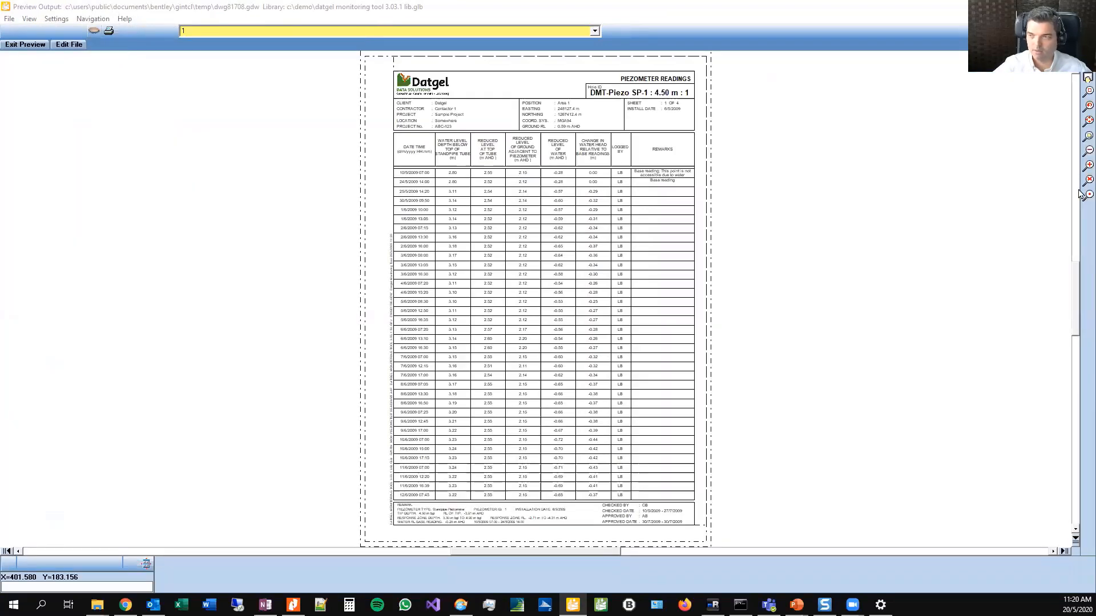
click(507, 213)
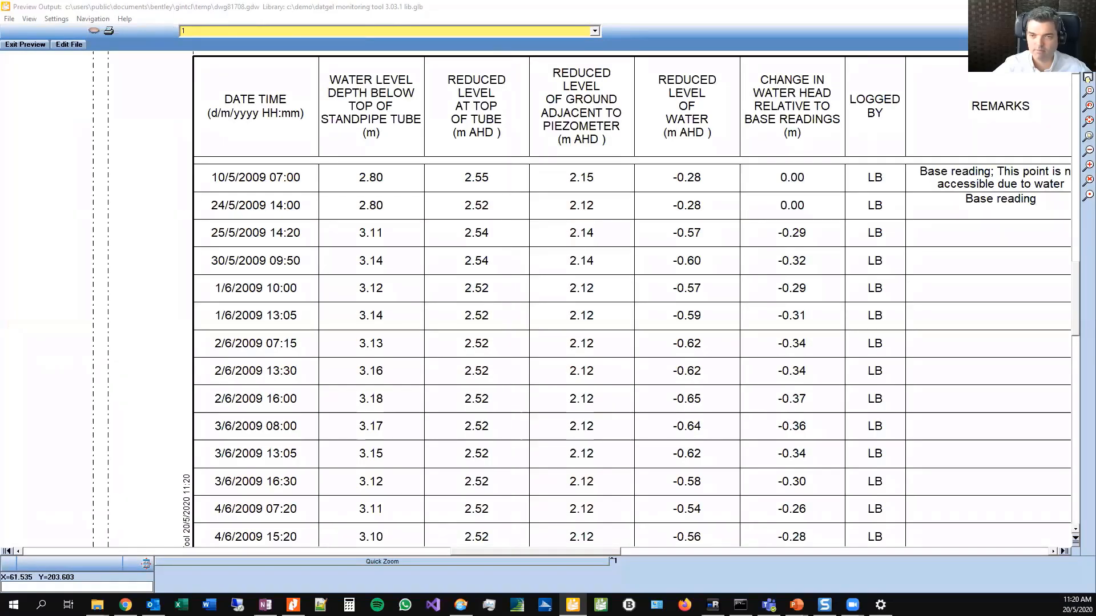
click(24, 45)
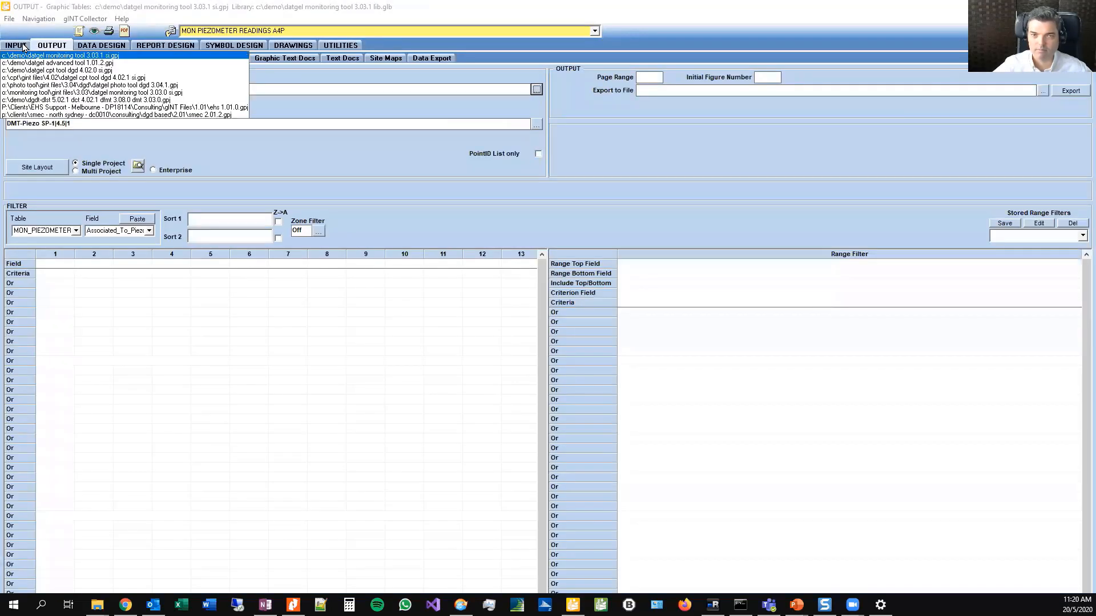
Step: Return to the input tables and view the Displacement readings for the Instrument monitoring point of DMT-TS-1
click(24, 46)
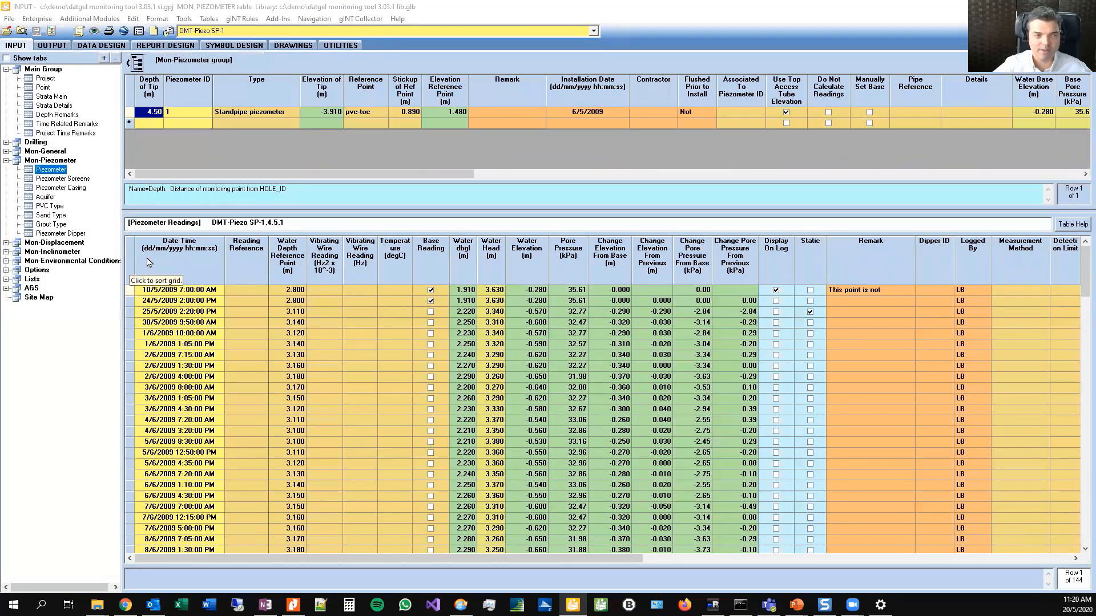
click(7, 242)
click(52, 251)
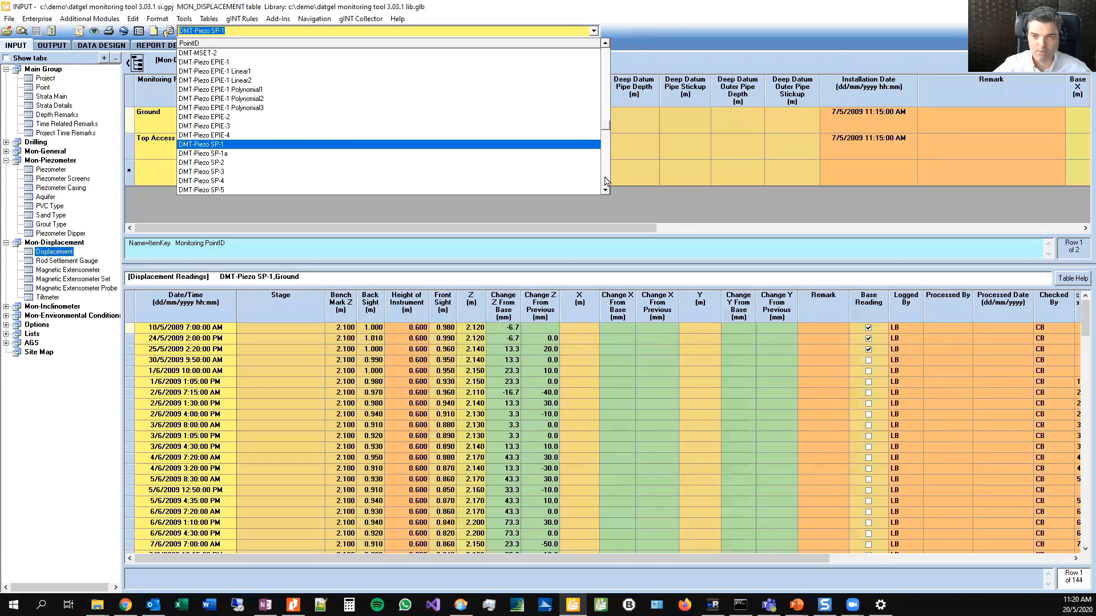
scroll(286, 172, down, 4)
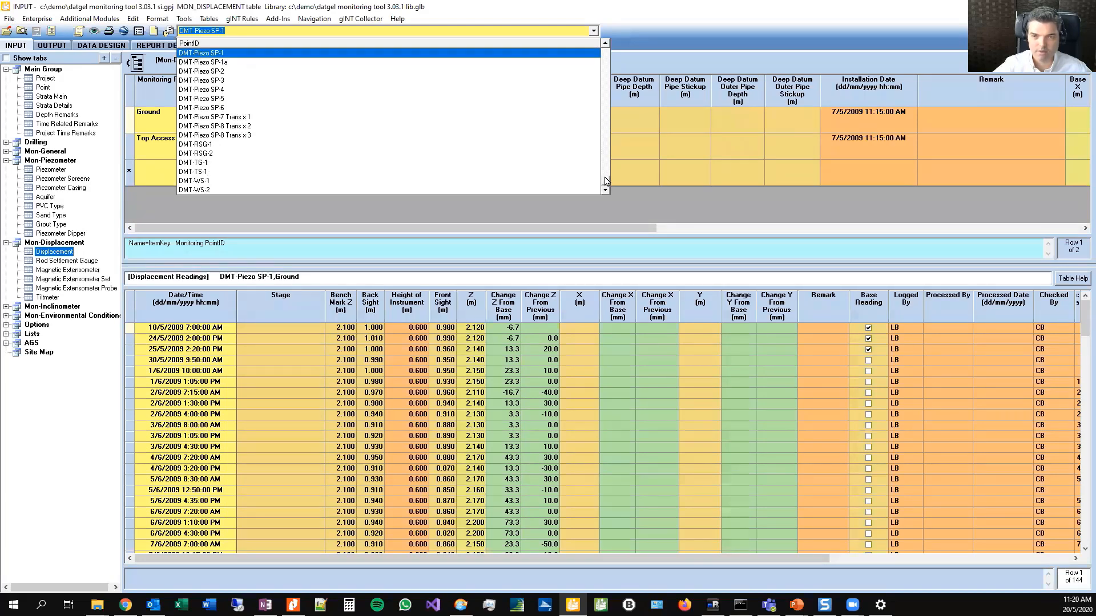
click(208, 171)
click(181, 154)
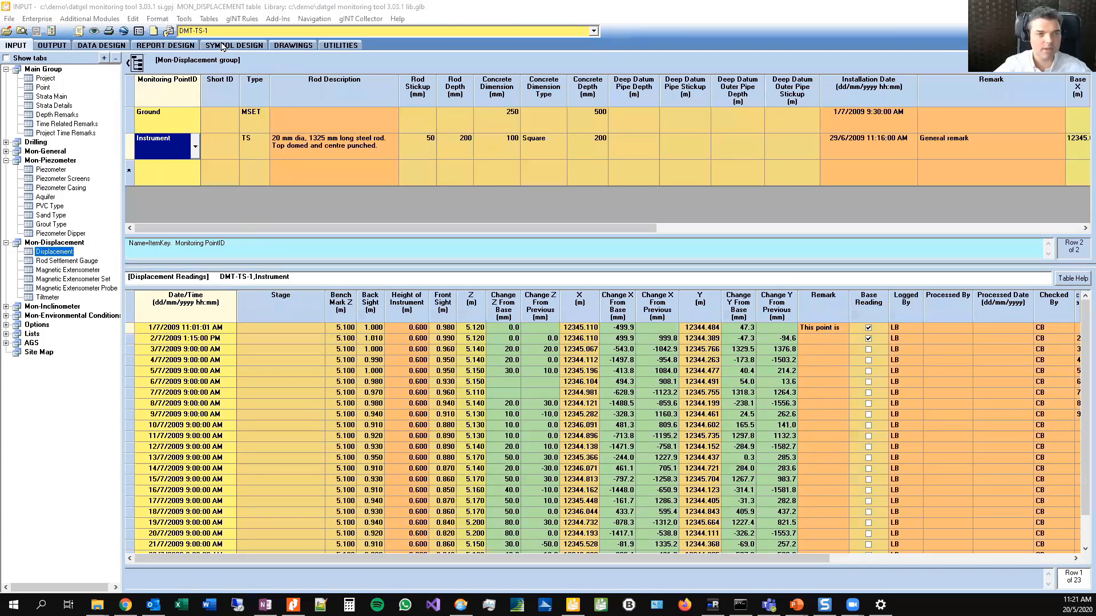
Step: Examine the Gauge Length values in the Rod Settlement Gauge readings of DMT-RSG-1, including the 9/7/2009 reading
click(76, 261)
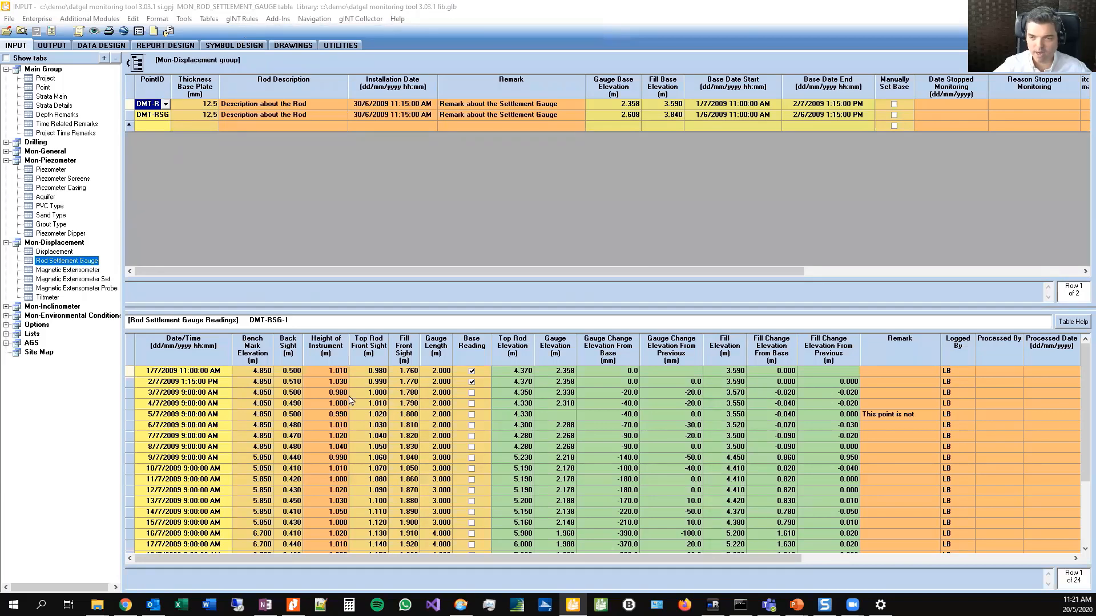
click(441, 395)
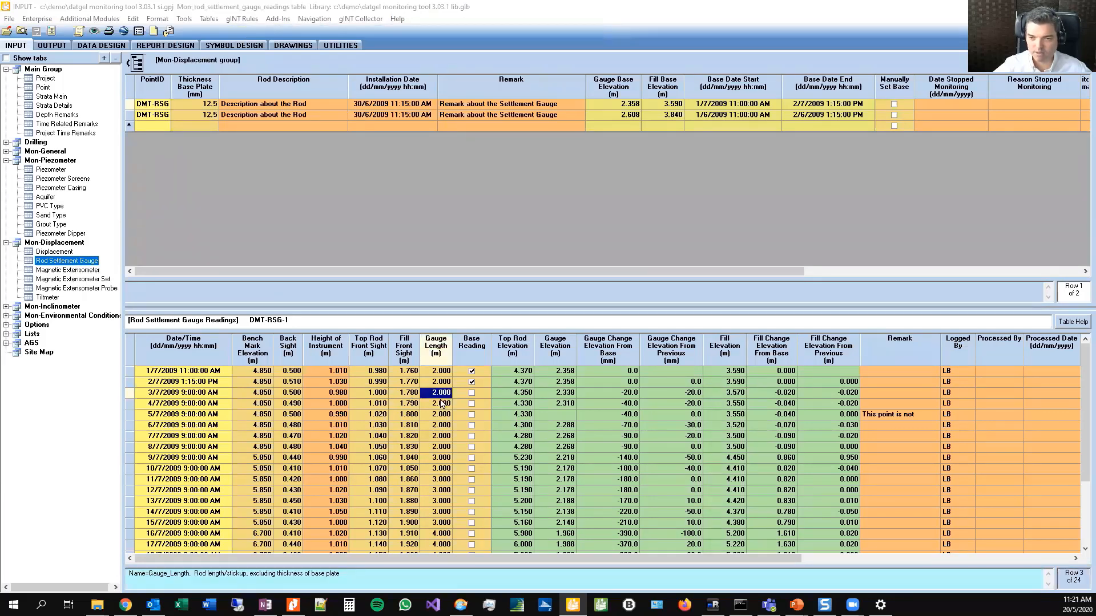
click(437, 467)
scroll(438, 451, down, 2)
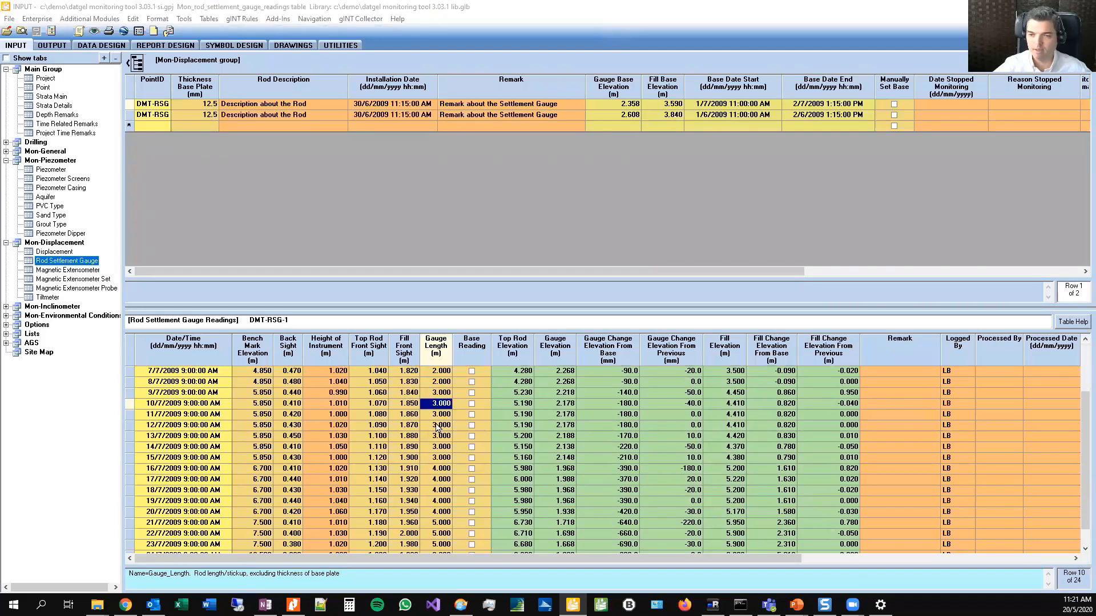
click(439, 436)
click(442, 395)
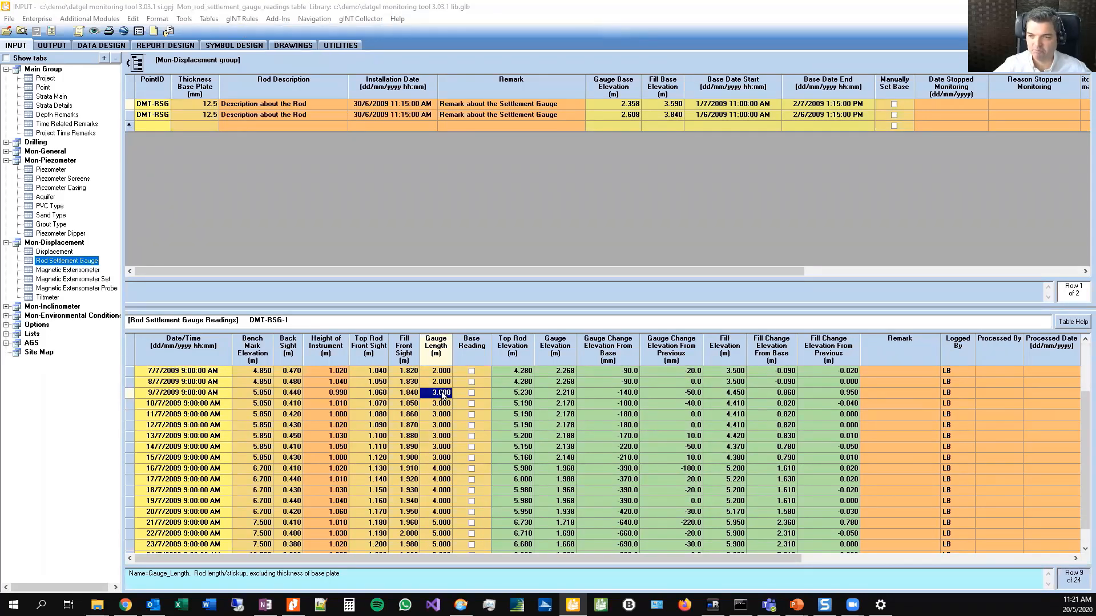
Step: View the Magnetic Extensometer table, and in the Magnetic Extensometer Set examine DMT-MEX-1's readings for several dates, including 8/10/2009 and 11/10/2009
click(62, 270)
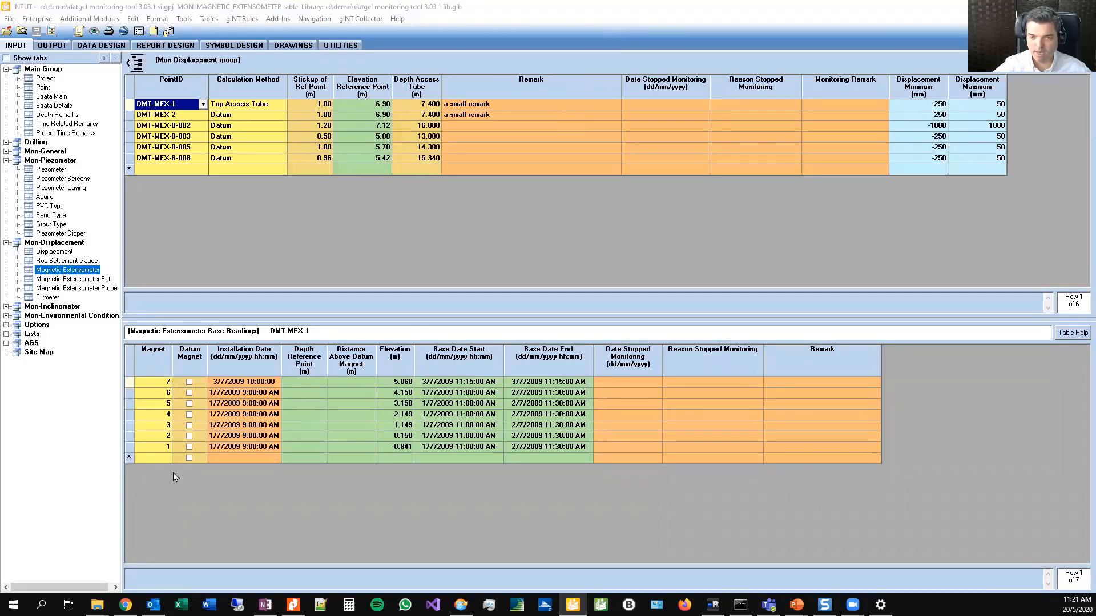
click(80, 279)
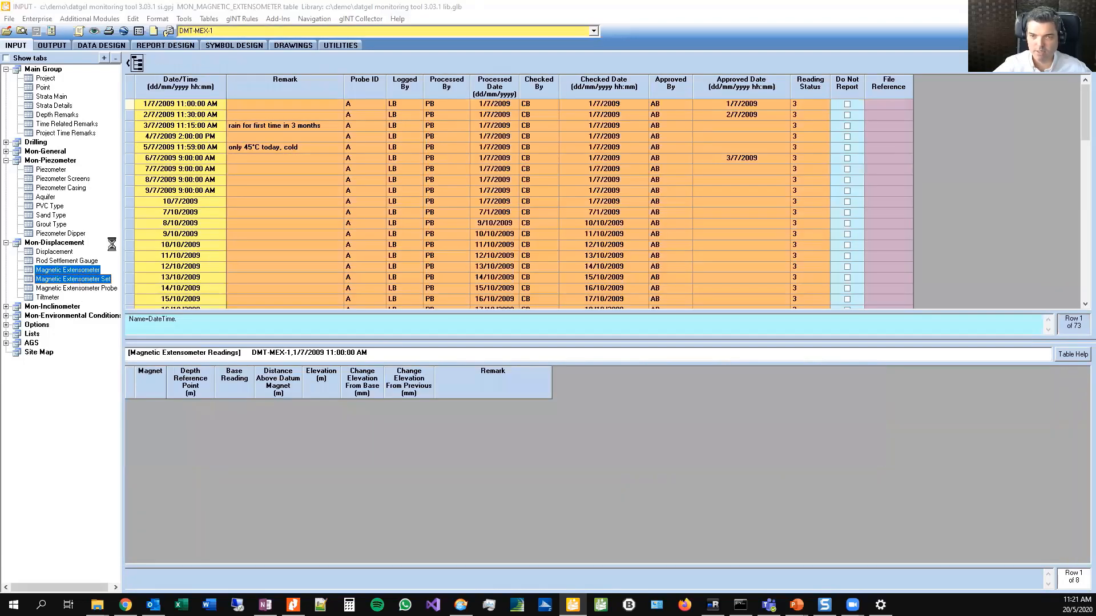
click(193, 136)
click(186, 191)
click(190, 222)
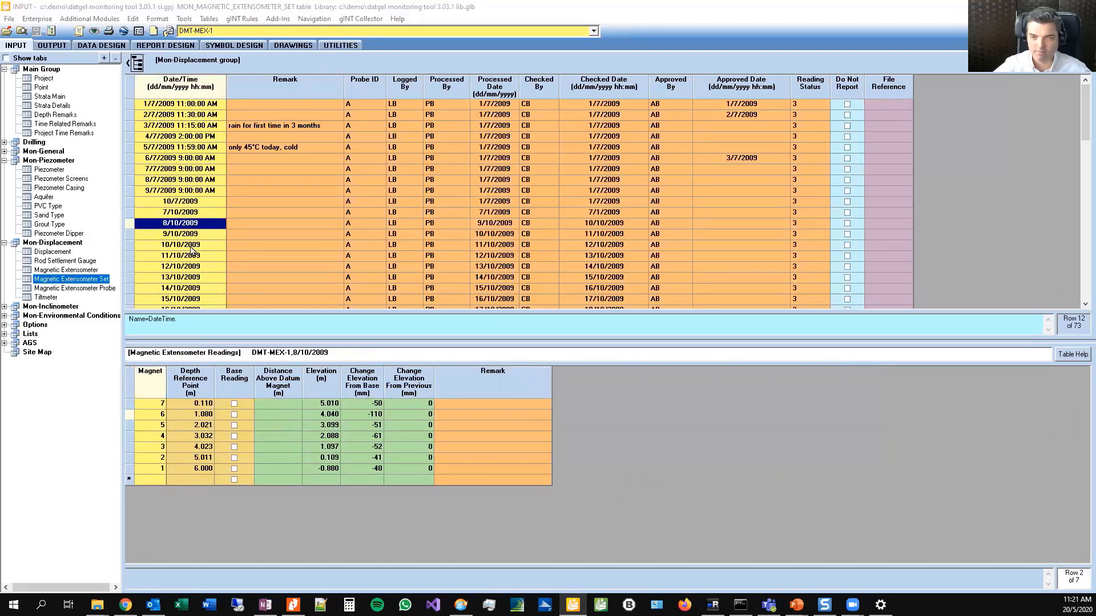
click(188, 256)
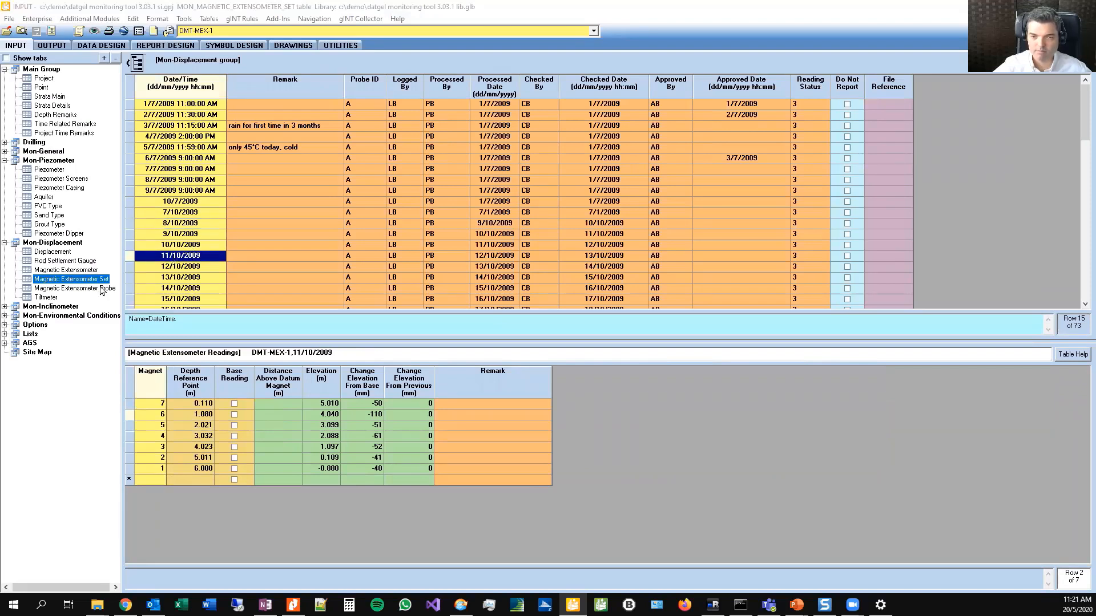
Step: Compare the Top Access Tube and Datum calculation methods of DMT-MEX-1 and DMT-MEX-2 in the Magnetic Extensometer table
click(87, 271)
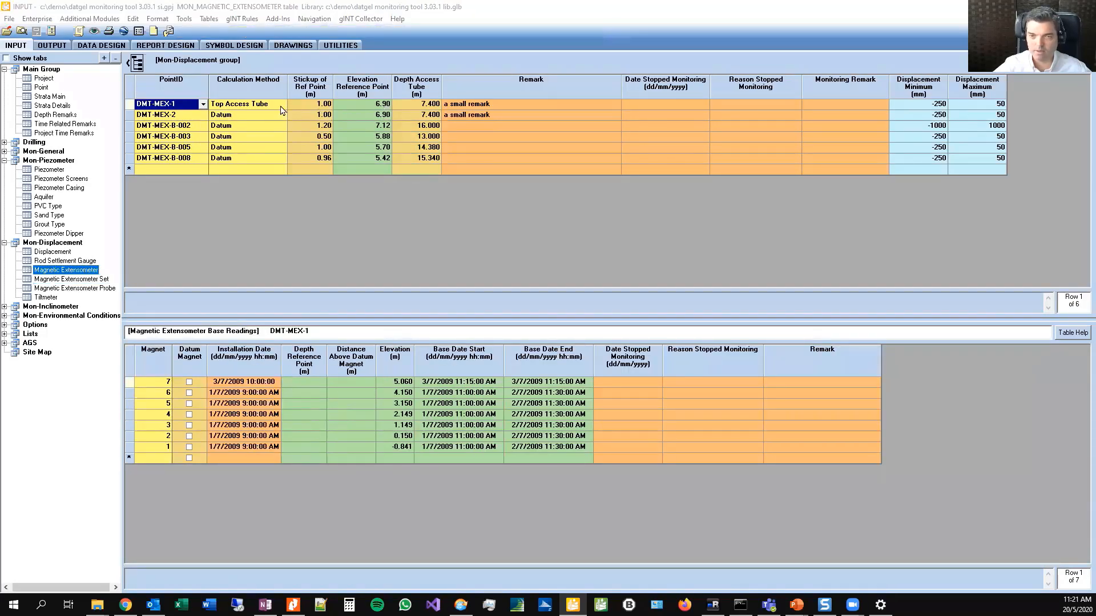
click(282, 110)
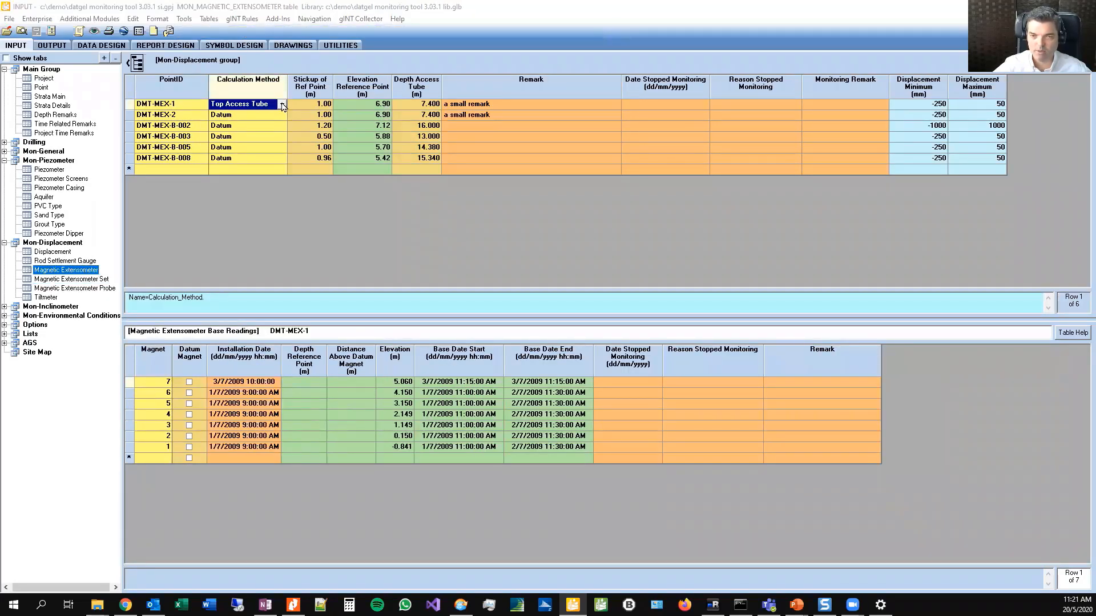
click(277, 117)
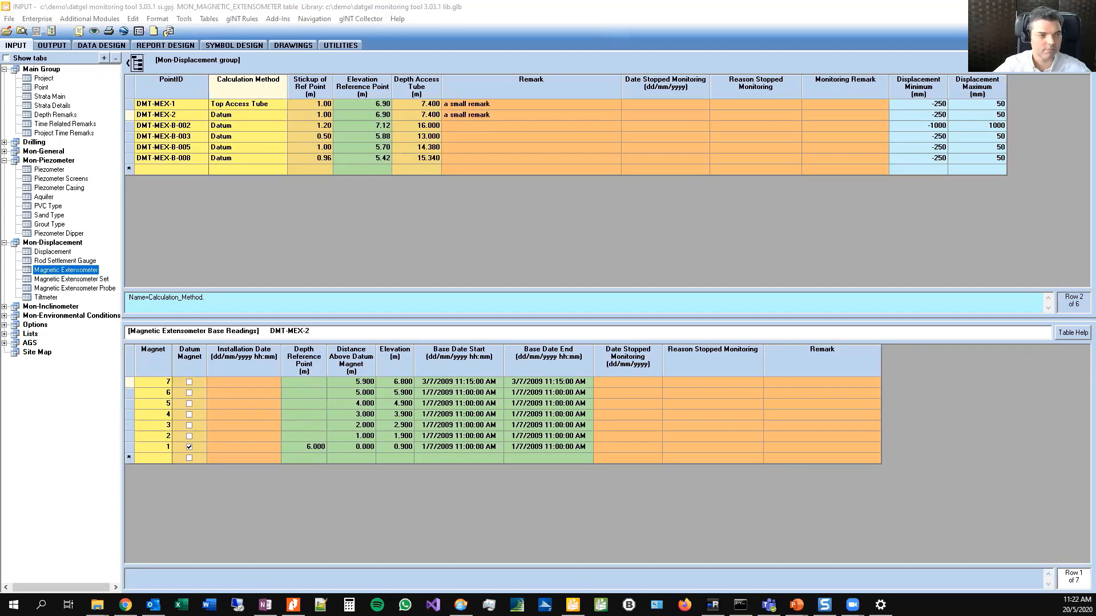
key(alt+Tab)
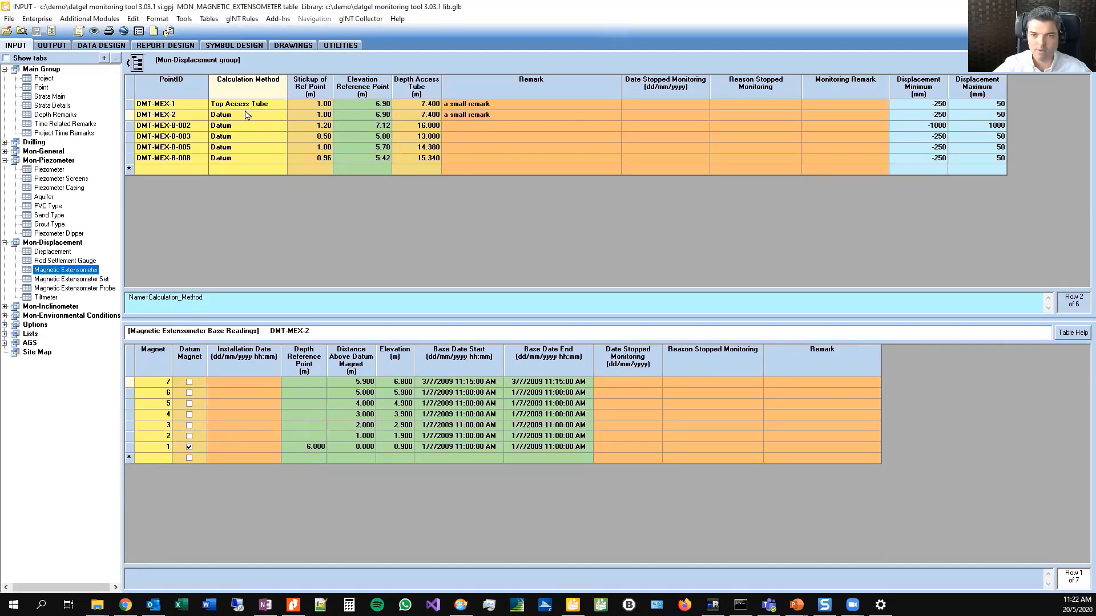
click(283, 108)
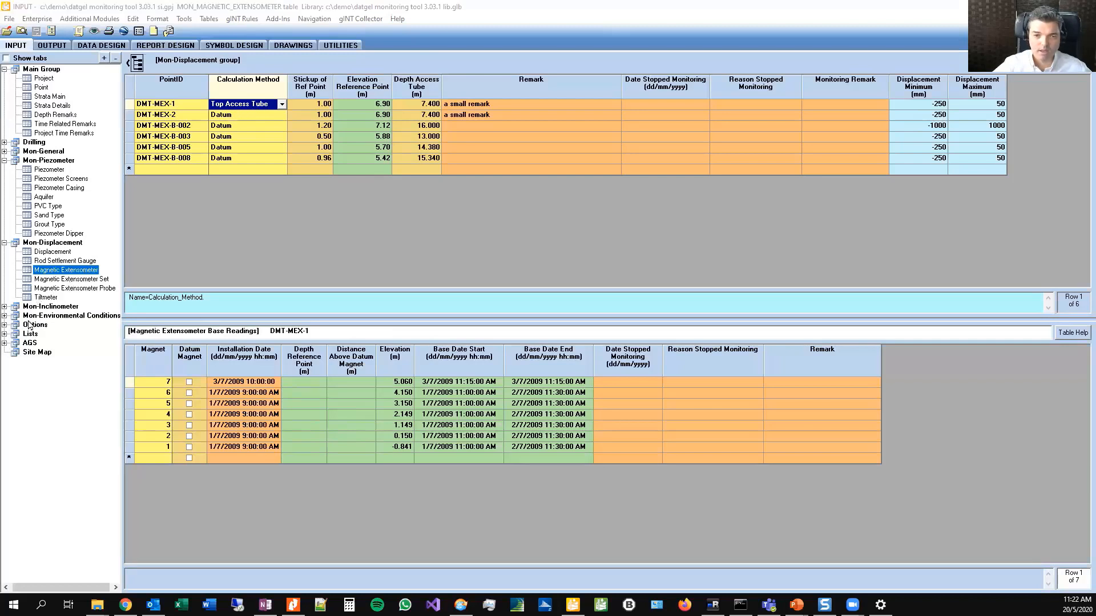
Step: View the inclinometer Installation table and examine the A and B cumulative displacement alert level and WSL fields at DMT-IN-2
click(5, 306)
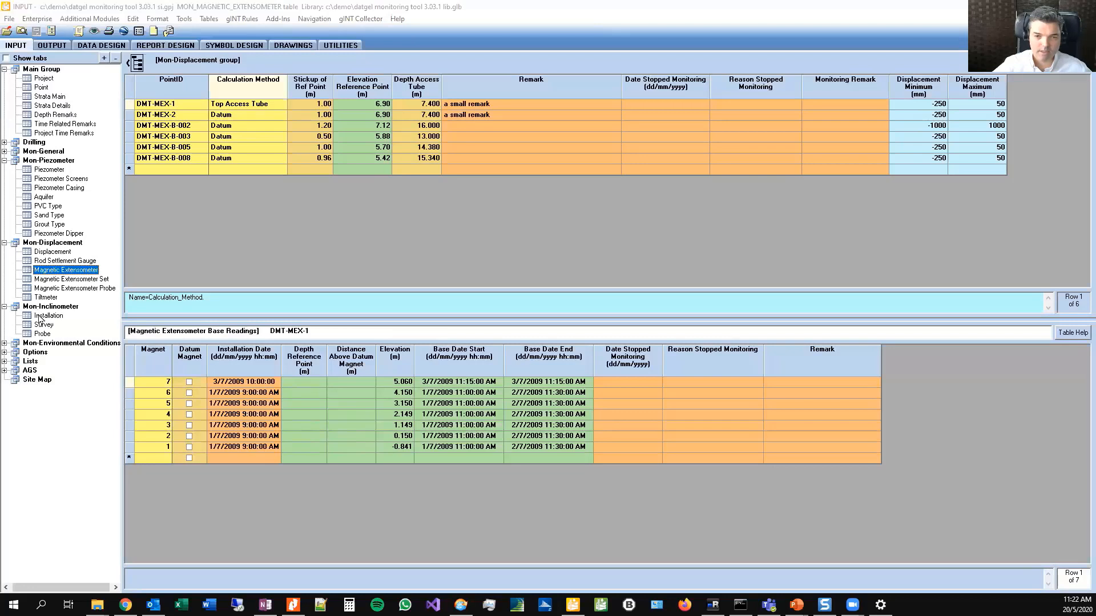
click(40, 316)
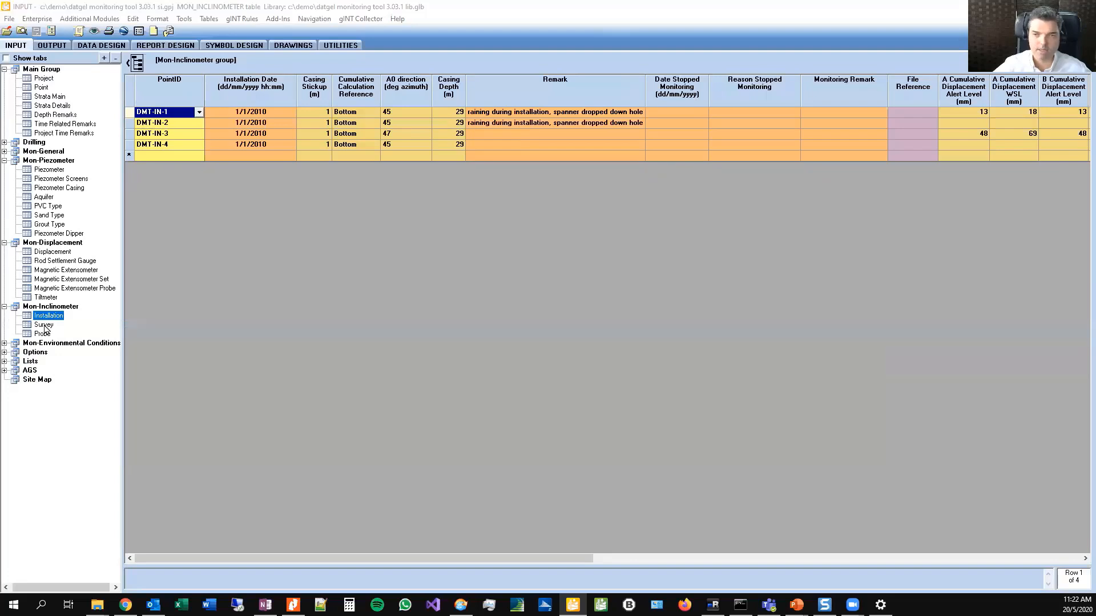
click(917, 559)
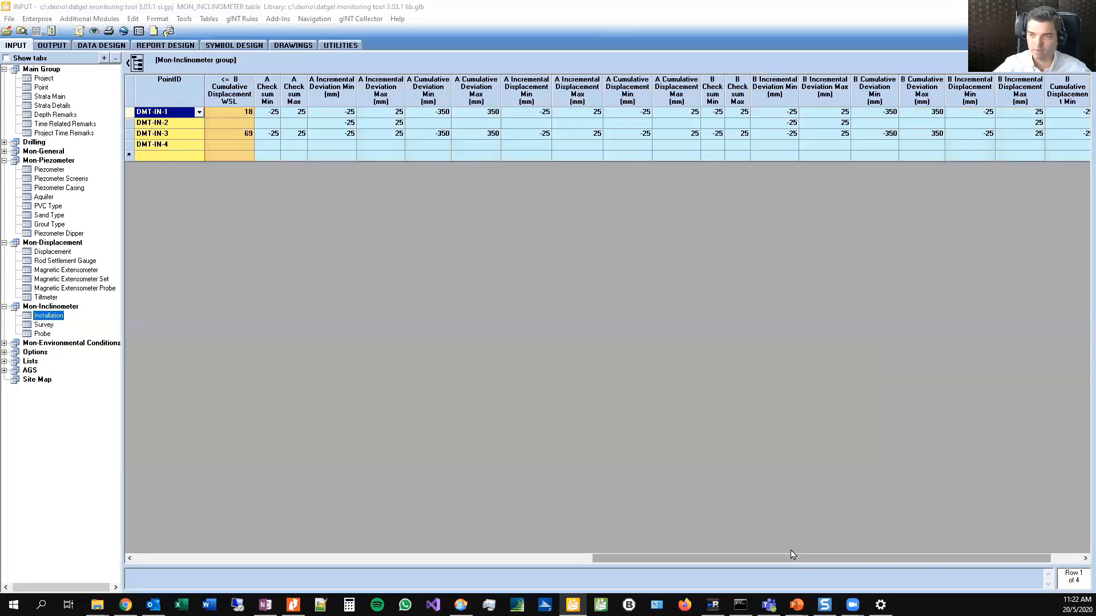
drag(615, 558, 348, 559)
click(697, 124)
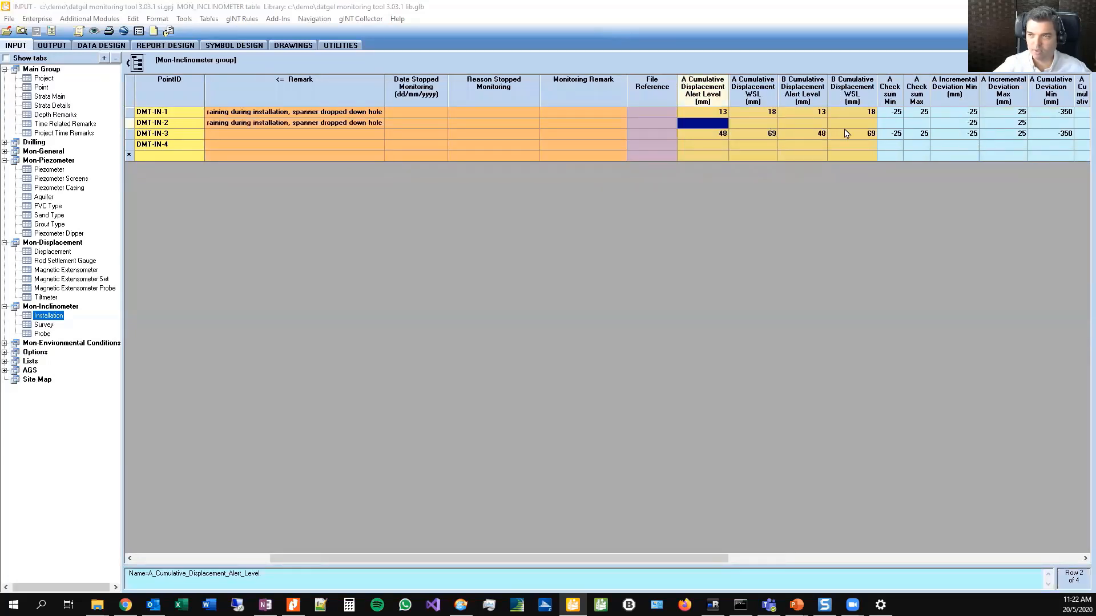
click(847, 126)
Step: Examine the inclinometer Survey readings of DMT-IN-2, including the 21/7/2009 3:50:00 PM survey, and check the Probe table
click(43, 324)
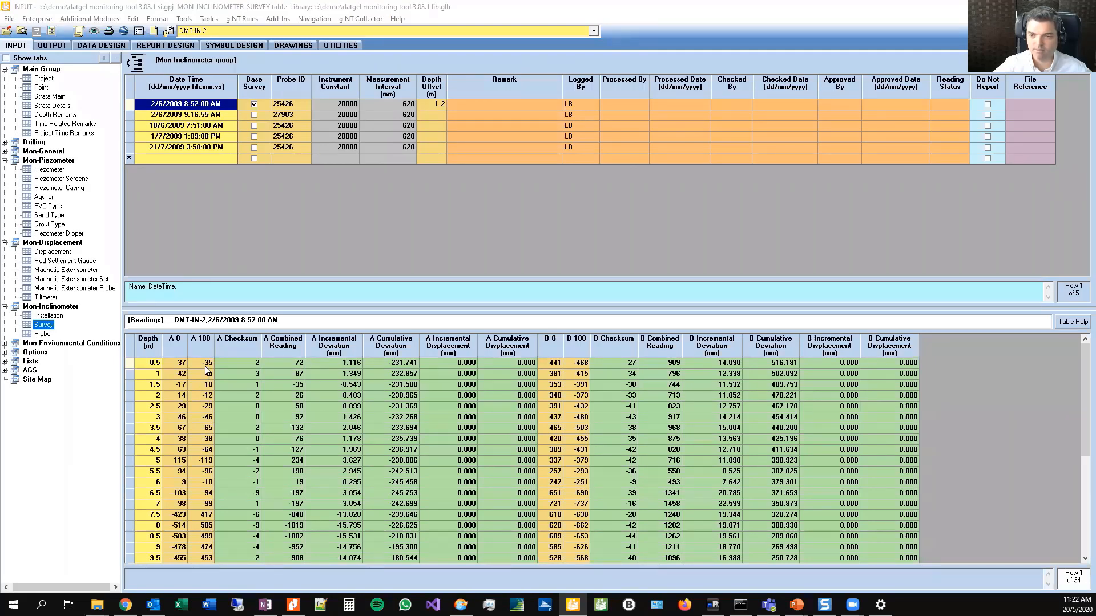
click(196, 116)
click(197, 147)
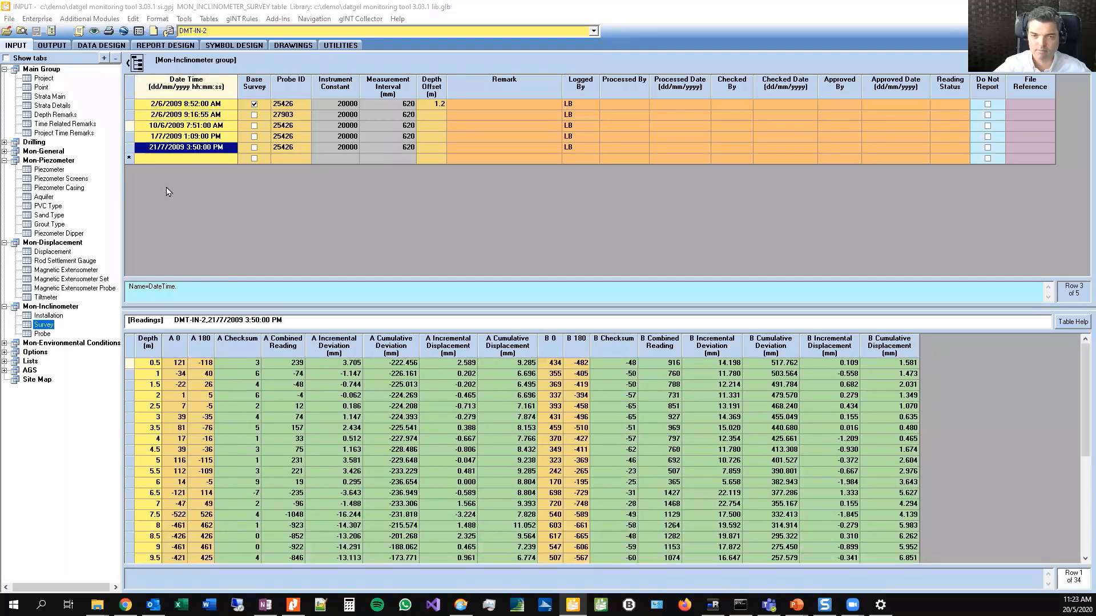
click(42, 334)
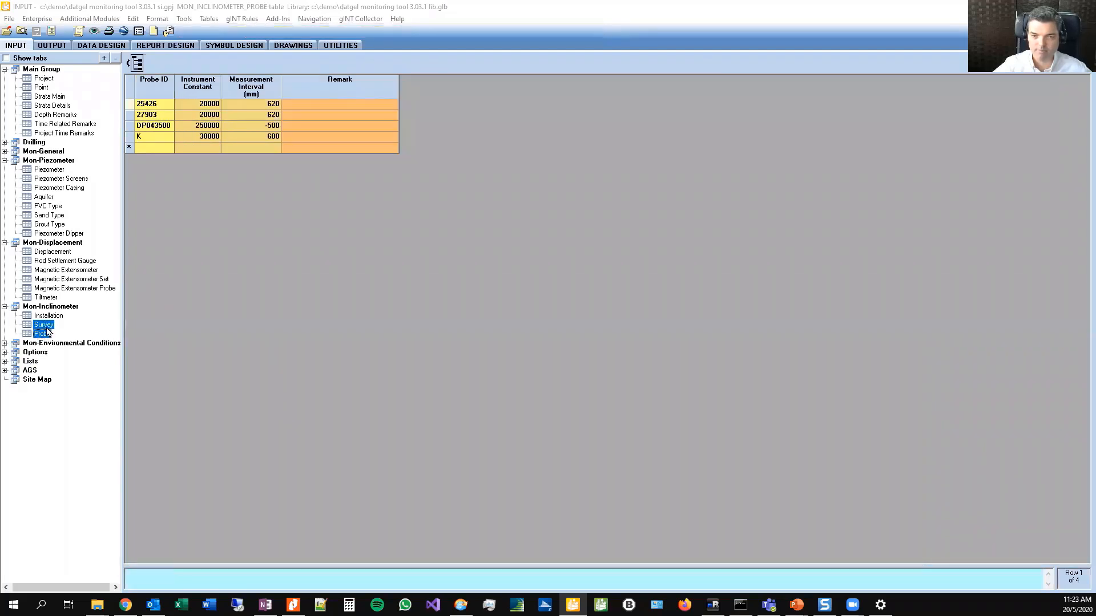
click(45, 325)
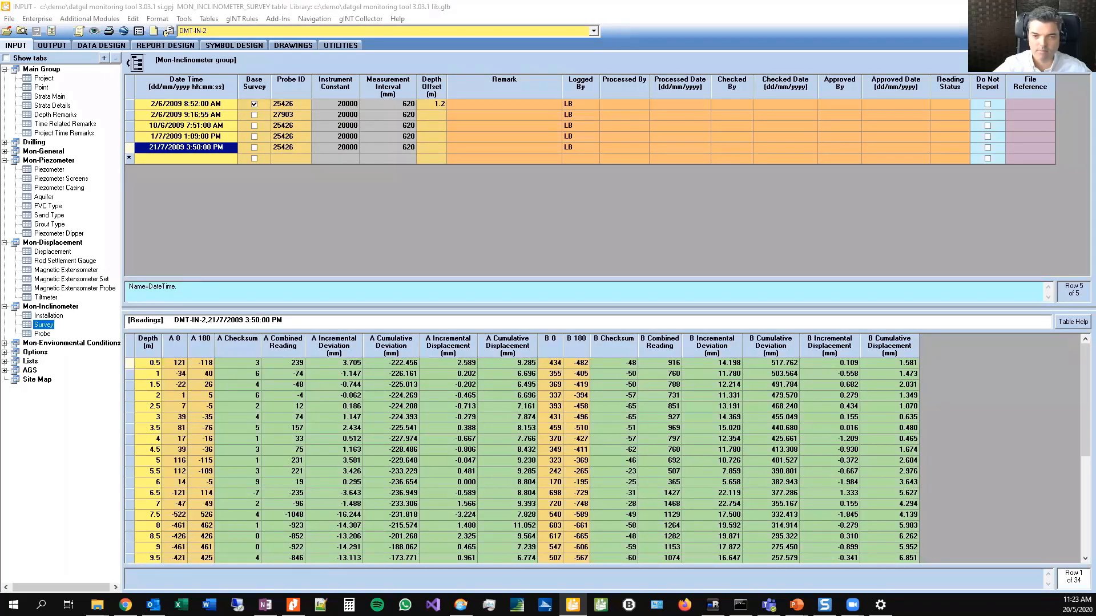
Step: Examine the environmental conditions data: the precipitation readings of weather station DMT-WS-2 and the water elevations of tide gauge DMT-TG-1
click(4, 343)
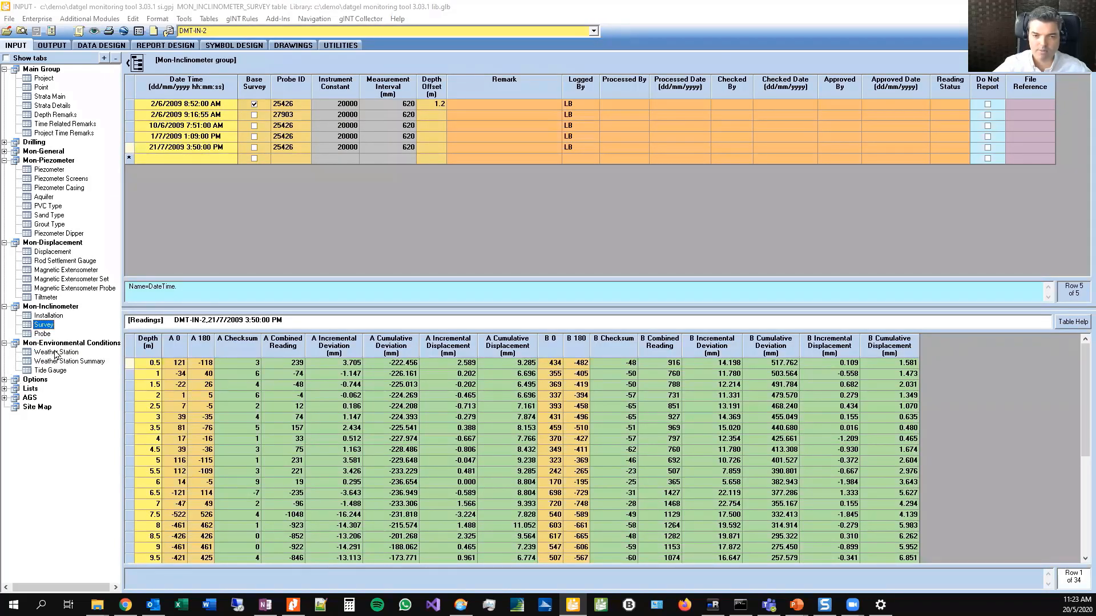
click(55, 353)
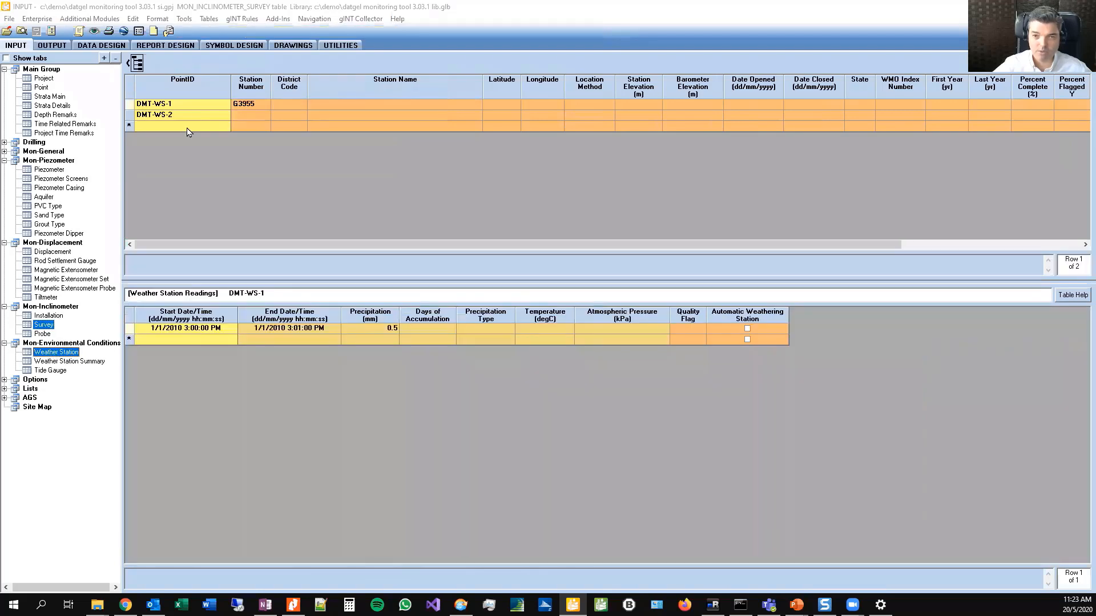
click(184, 117)
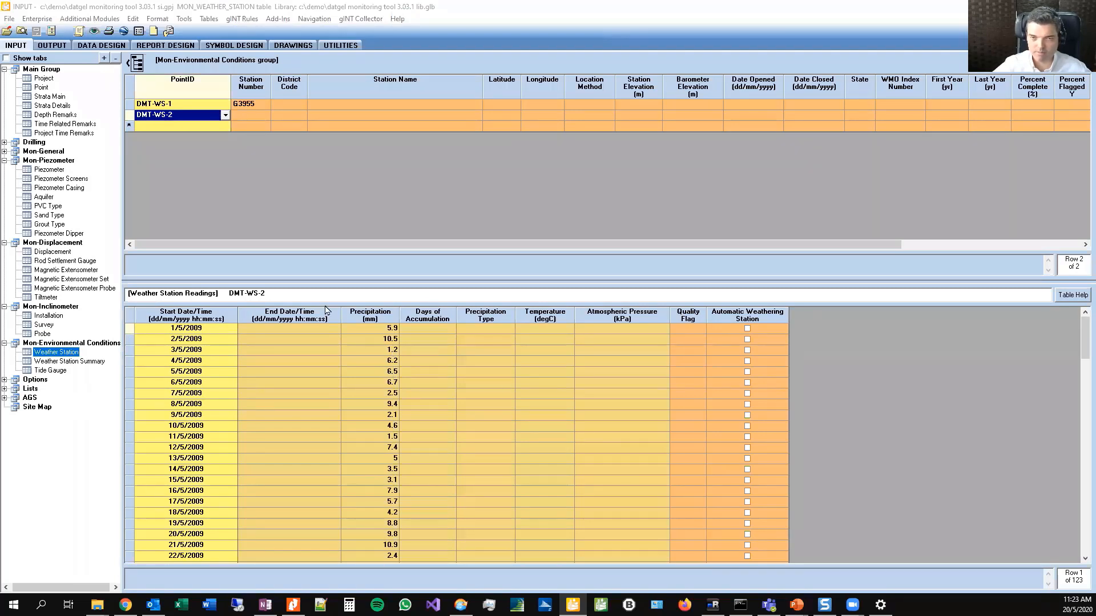
click(386, 405)
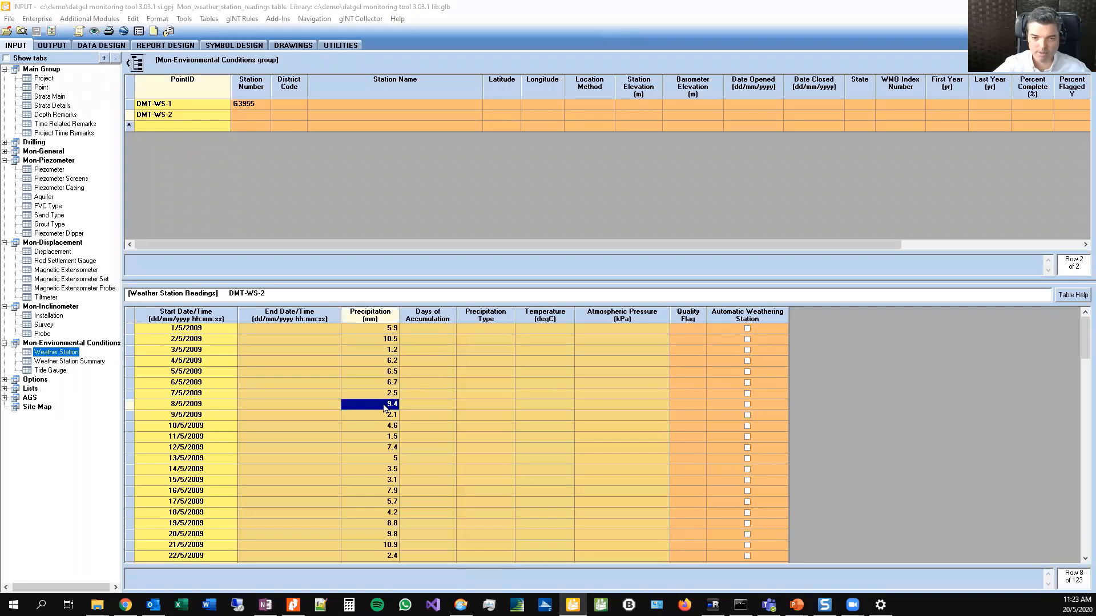
click(44, 372)
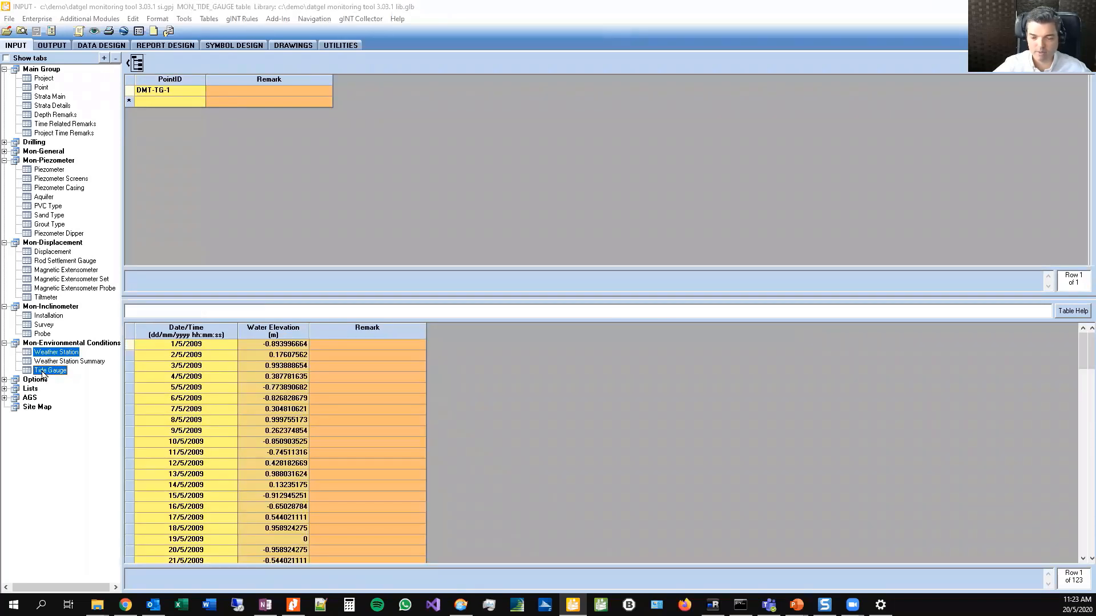
click(259, 369)
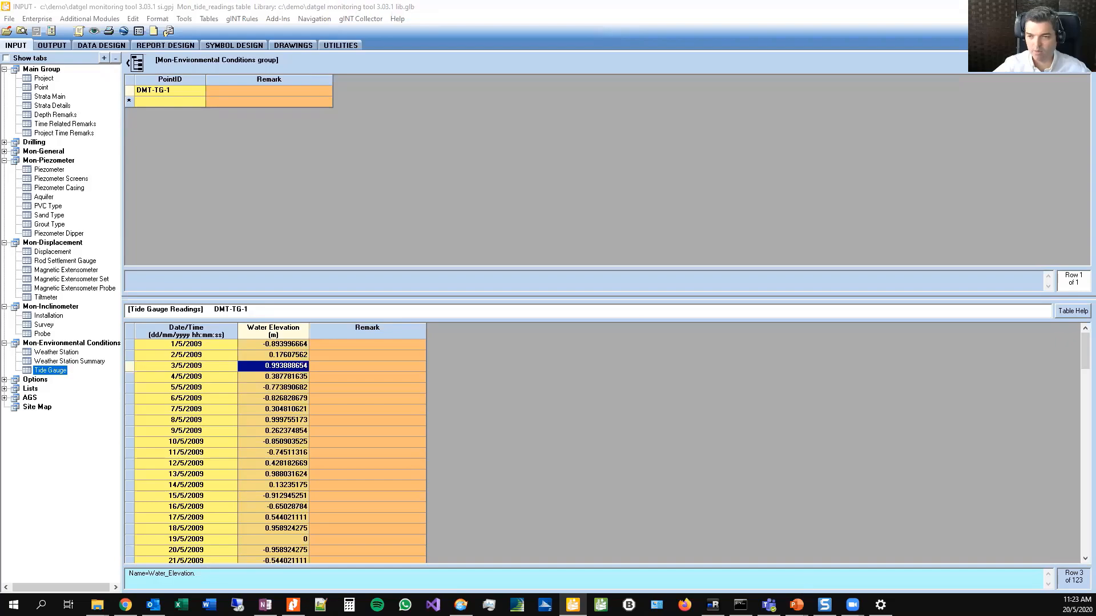
mouse_move(796, 603)
click(793, 565)
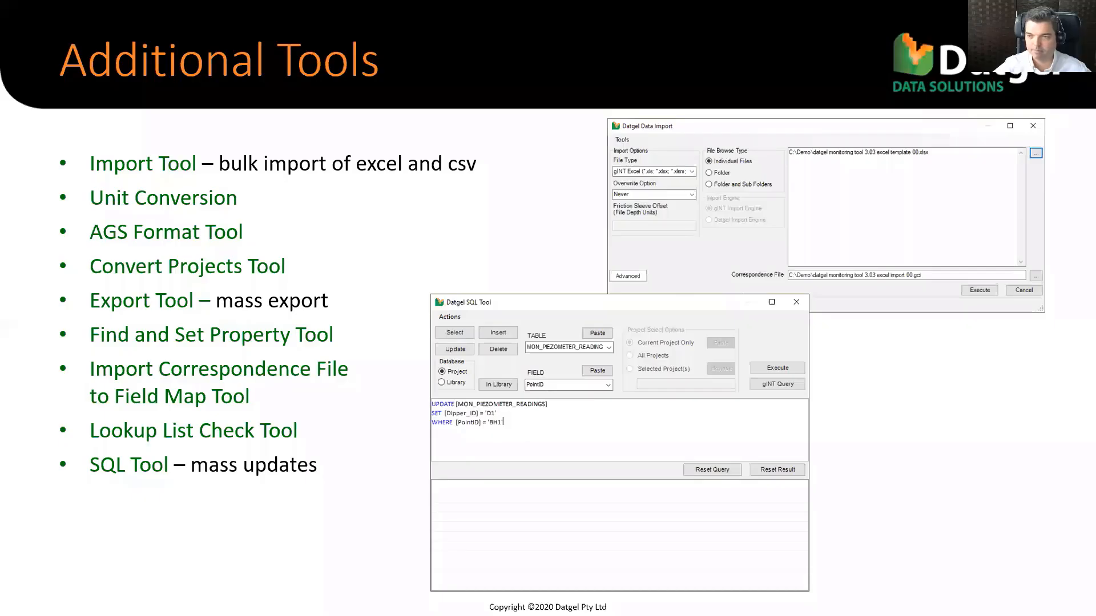
key(Right)
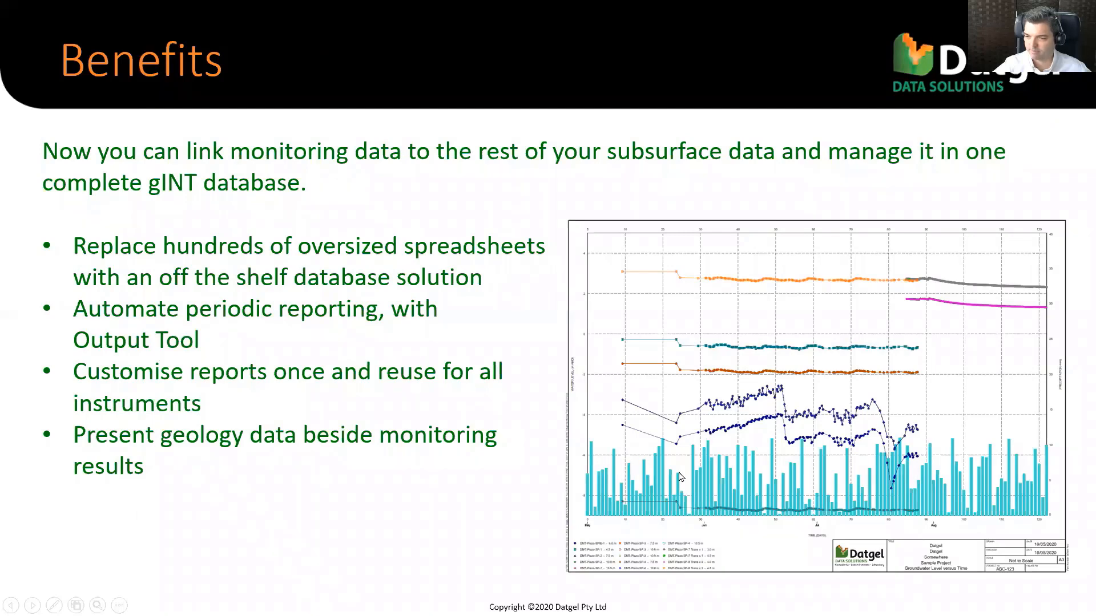
key(Right)
key(Right)
key(Right)
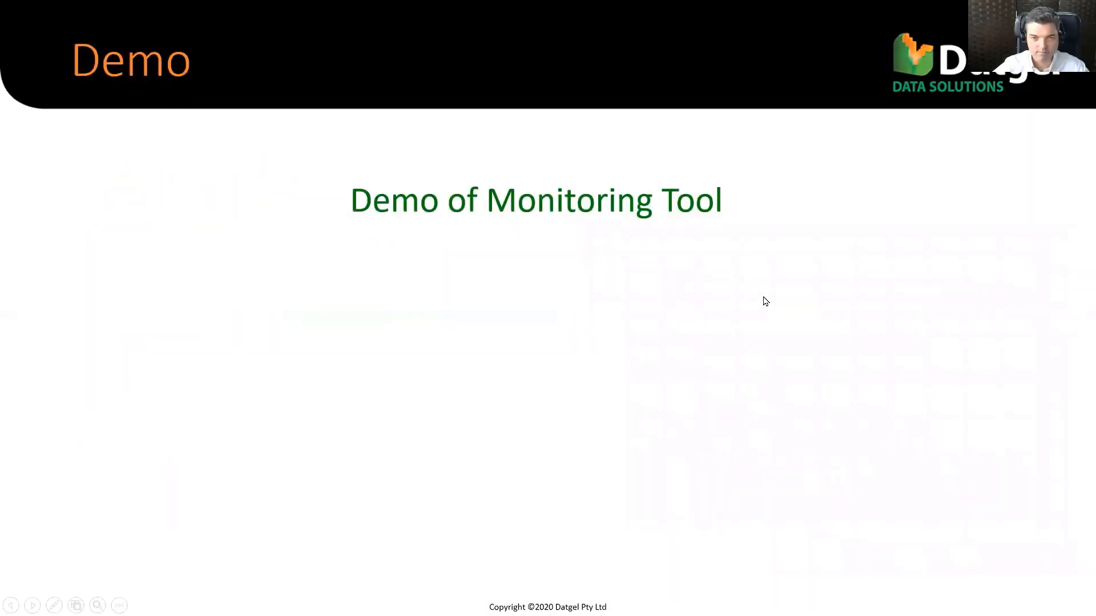
key(alt+Tab)
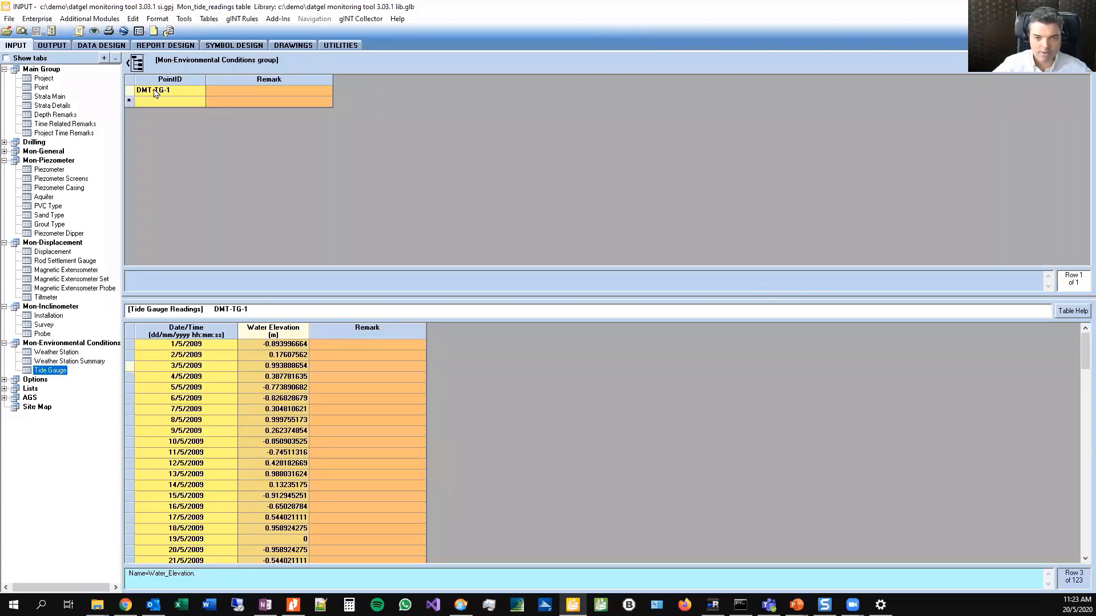
Step: Preview the MON INCL CUMULATIVE DISPLACEMENT A4P log report for DMT-IN-1
click(52, 45)
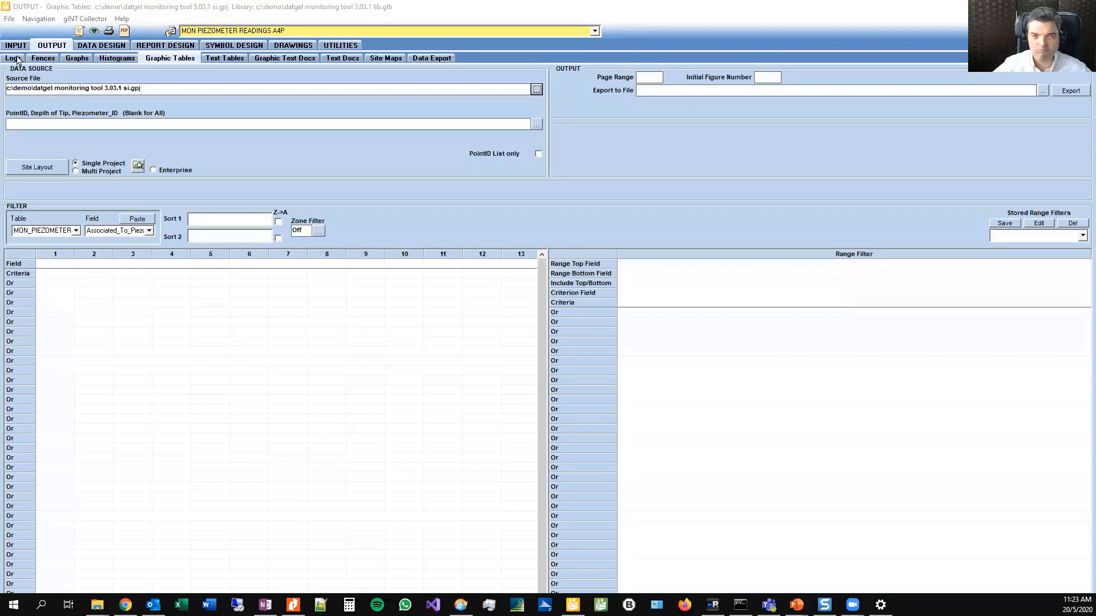
click(13, 59)
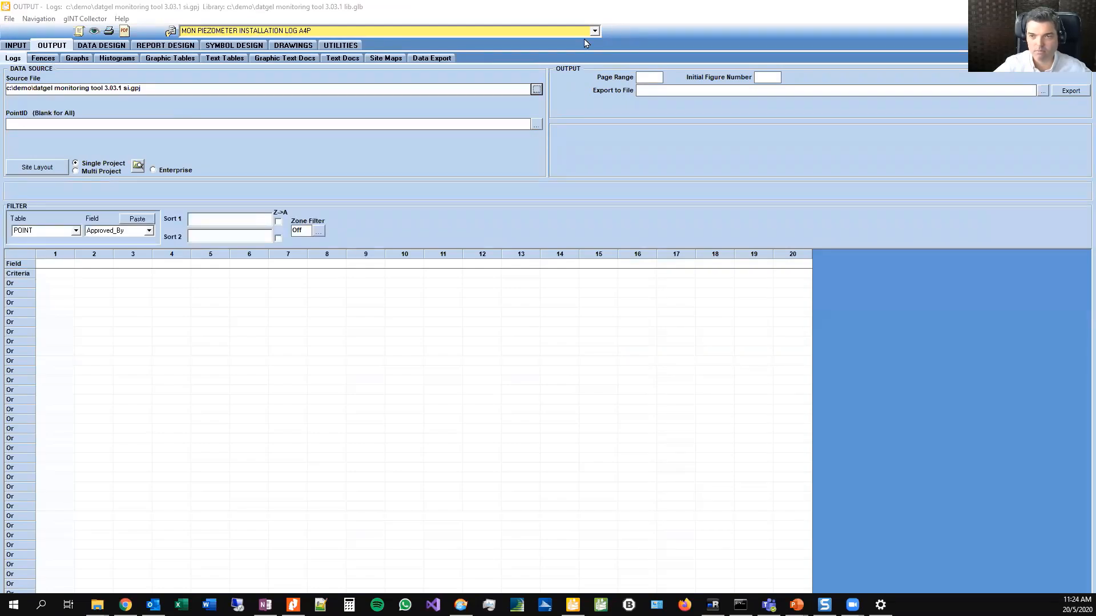
click(536, 124)
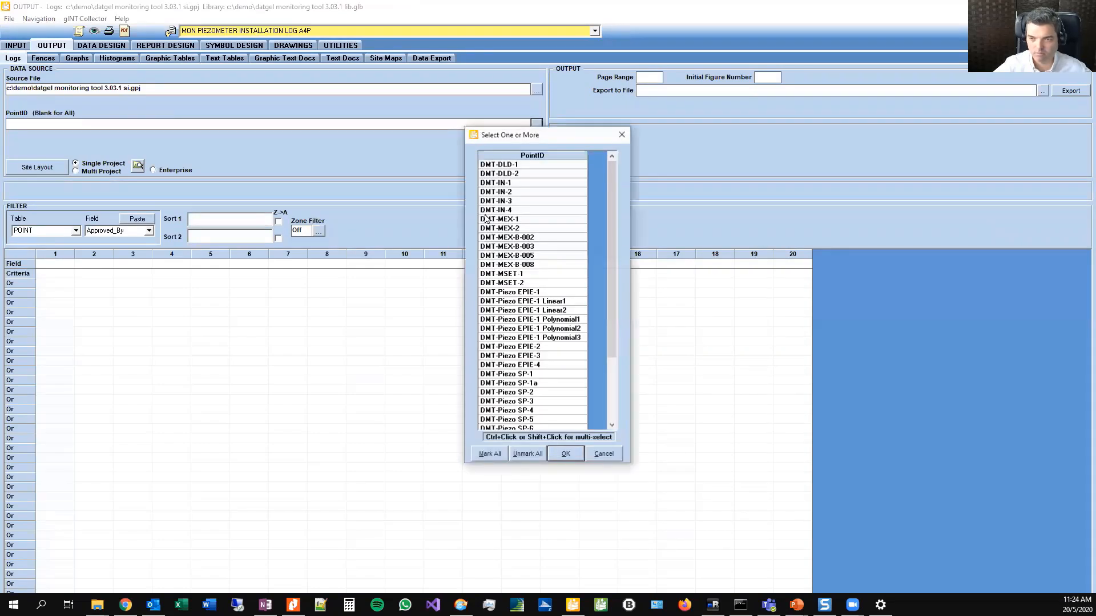
double_click(510, 184)
click(594, 31)
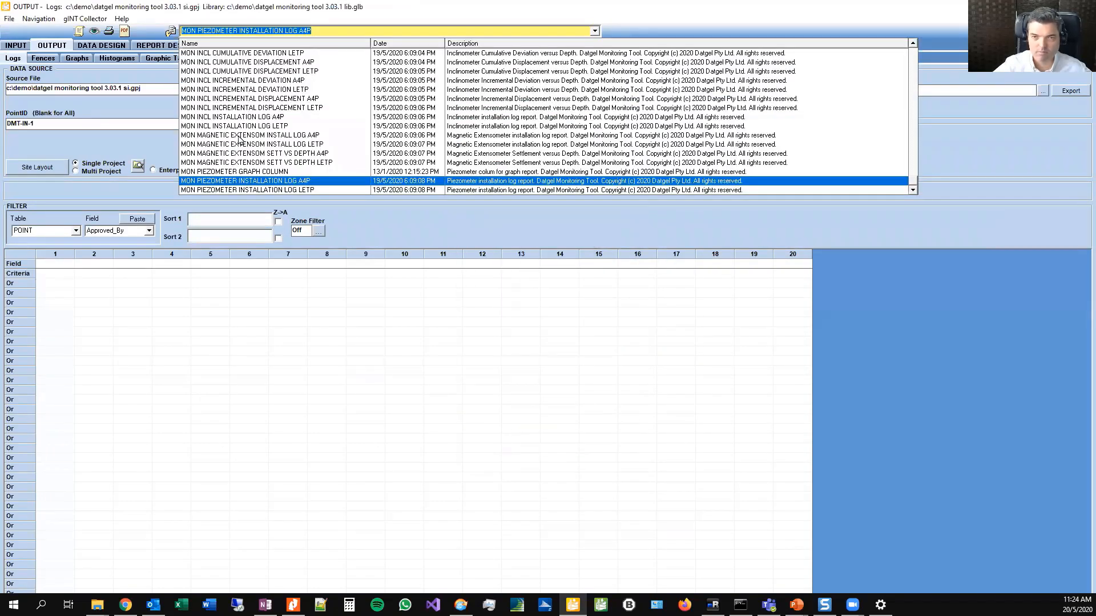
click(306, 62)
click(94, 30)
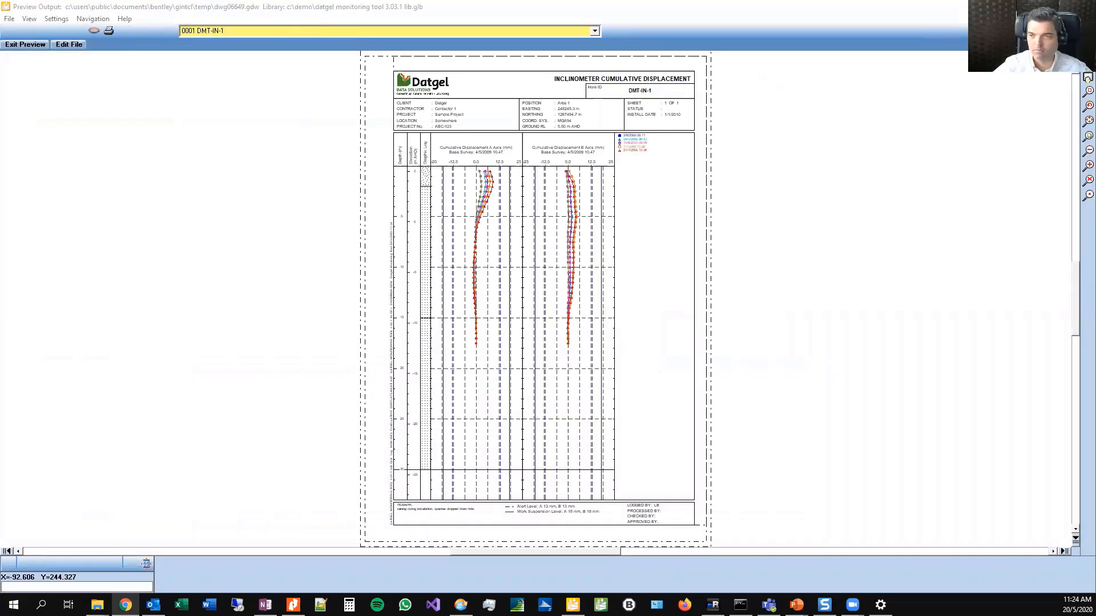
Step: Inspect the A and B axis cumulative displacement plots and survey legend up close, and return to the full-page view
click(1088, 195)
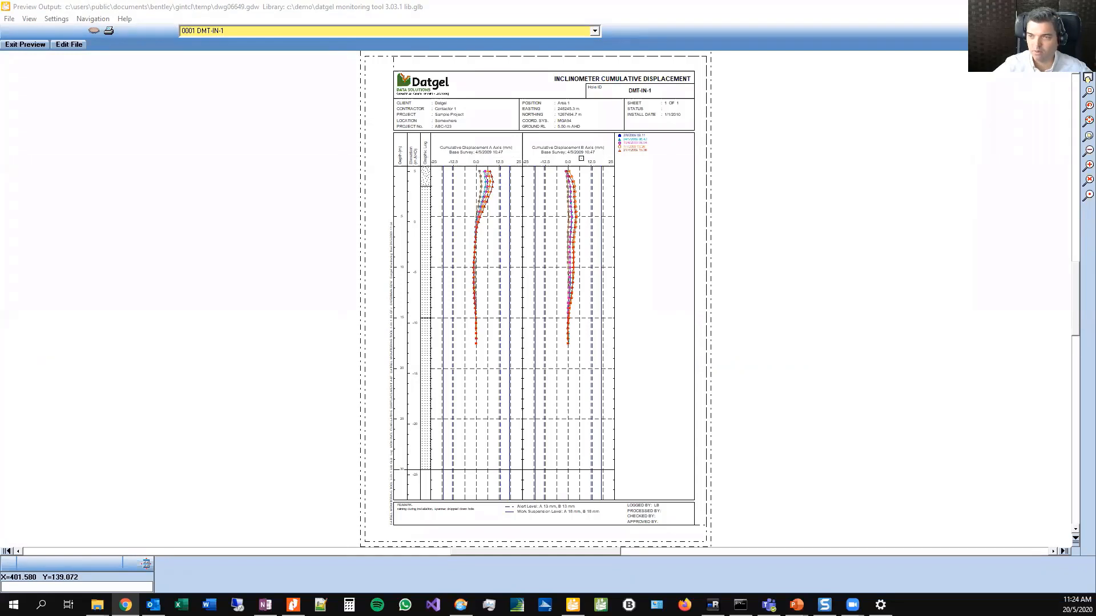
click(540, 158)
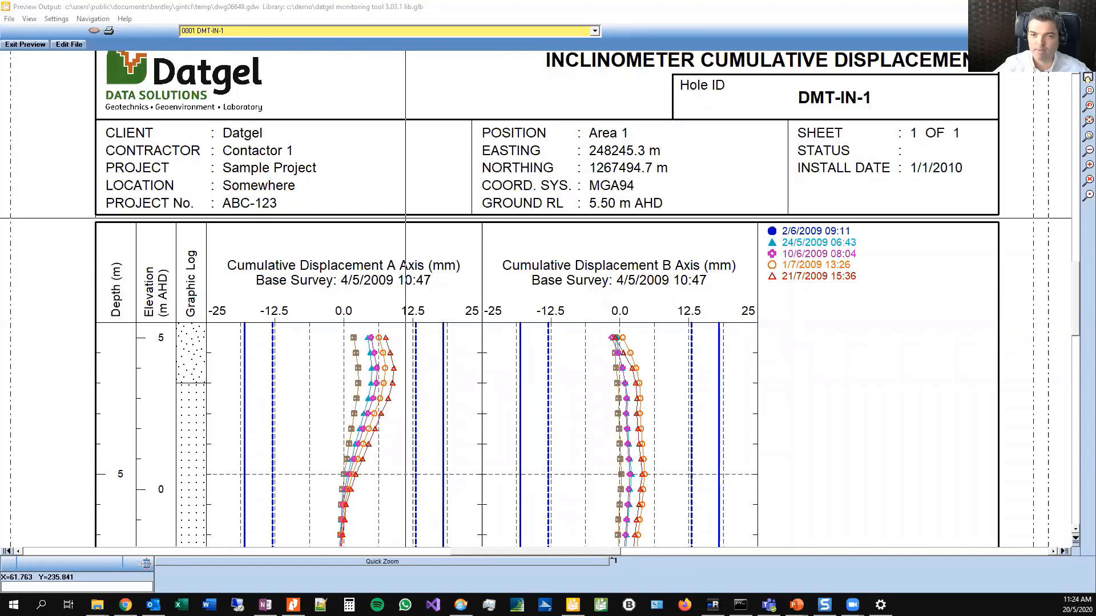
click(1088, 136)
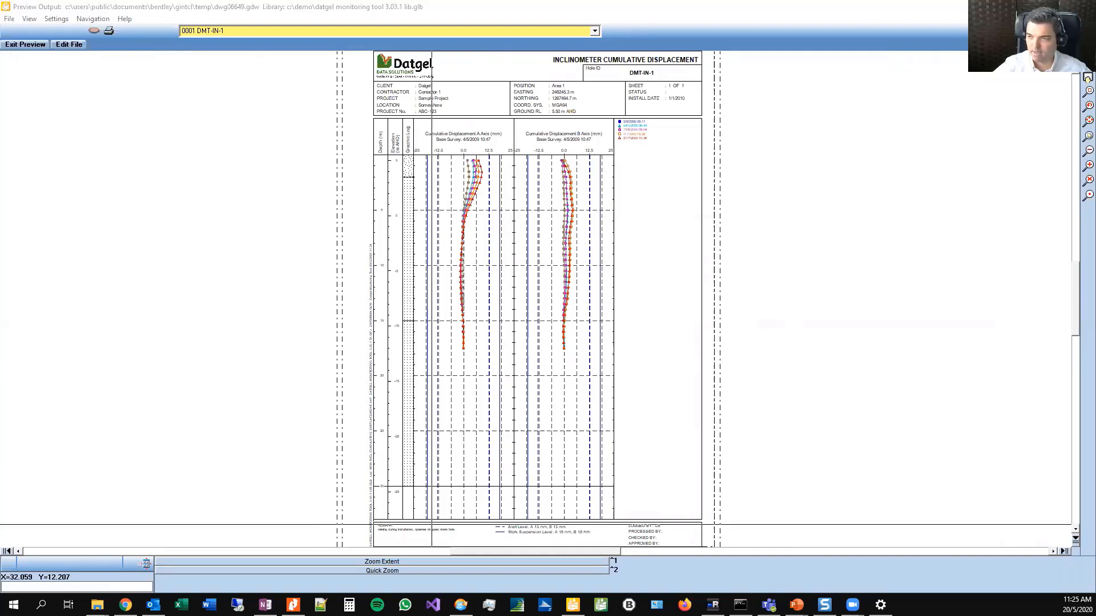
Step: Inspect the remark and the alert and work suspension level legend in the DMT-IN-1 log's footer, then exit the preview
click(1088, 123)
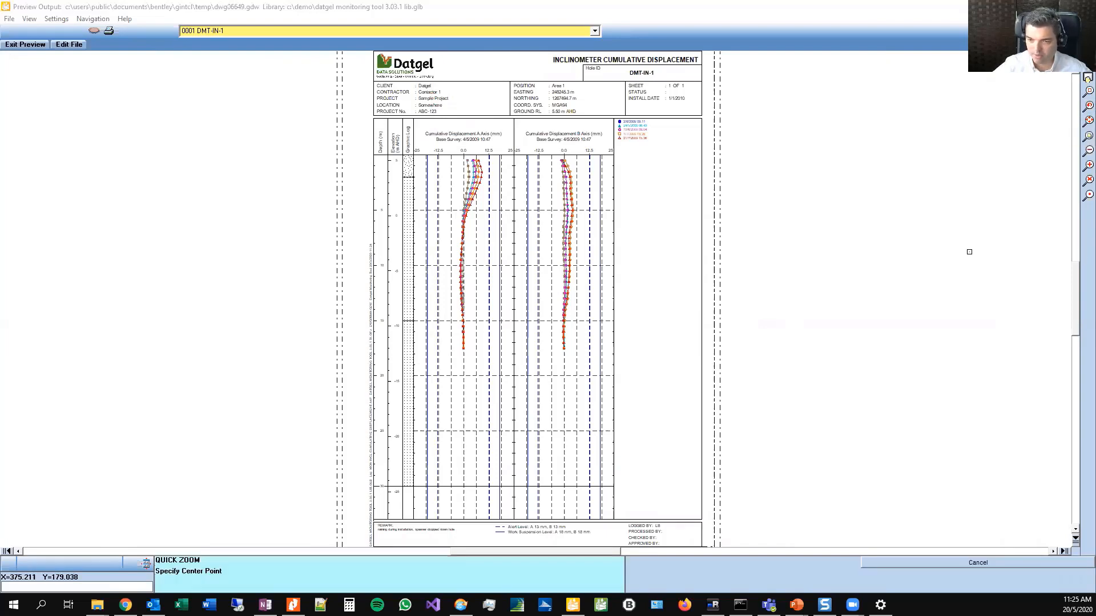
click(489, 527)
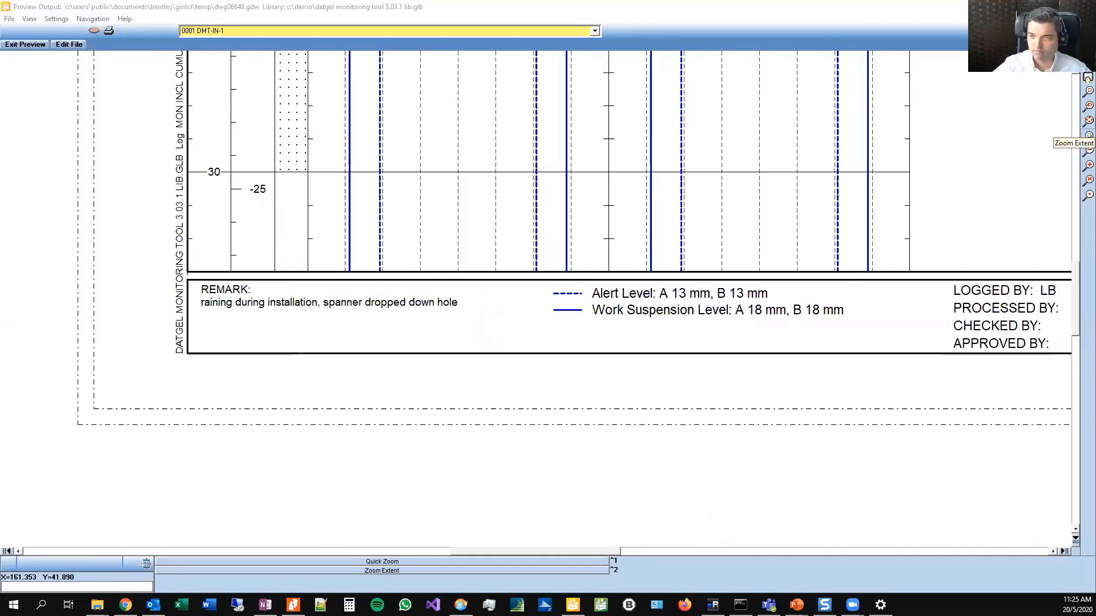
click(1088, 136)
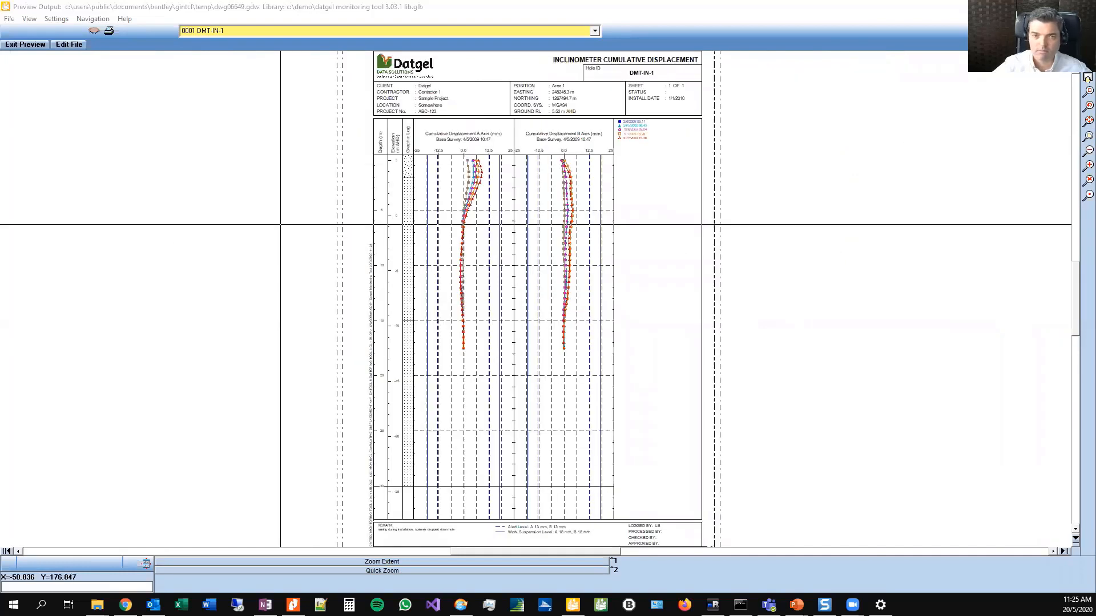
click(24, 45)
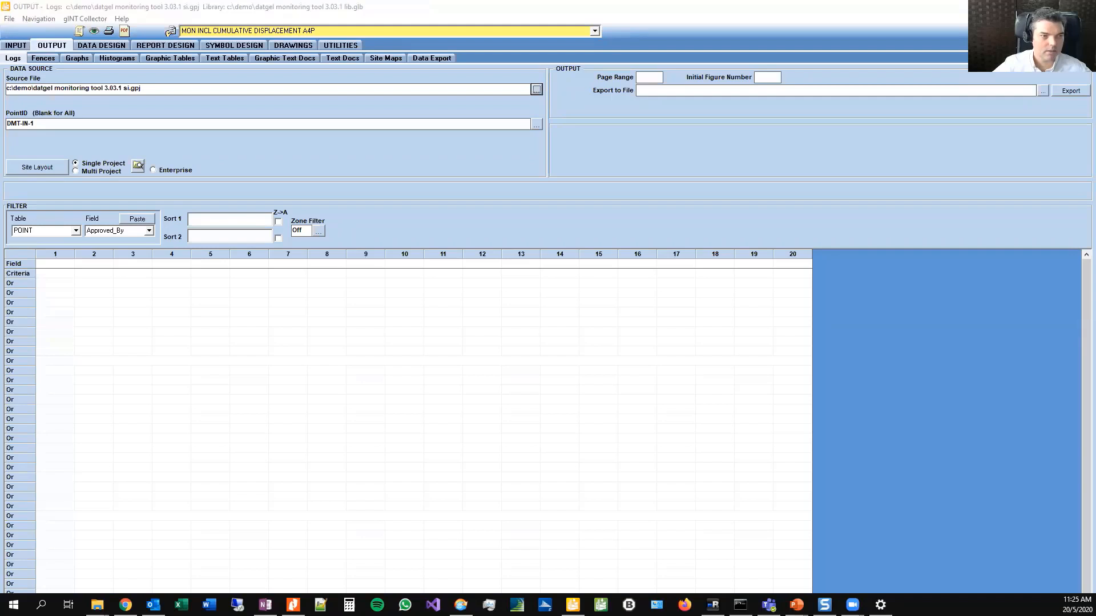
Step: Switch to Chrome and review the features and example report on Datgel's Monitoring Tool product page in a maximized window
drag(0, 43, 800, 42)
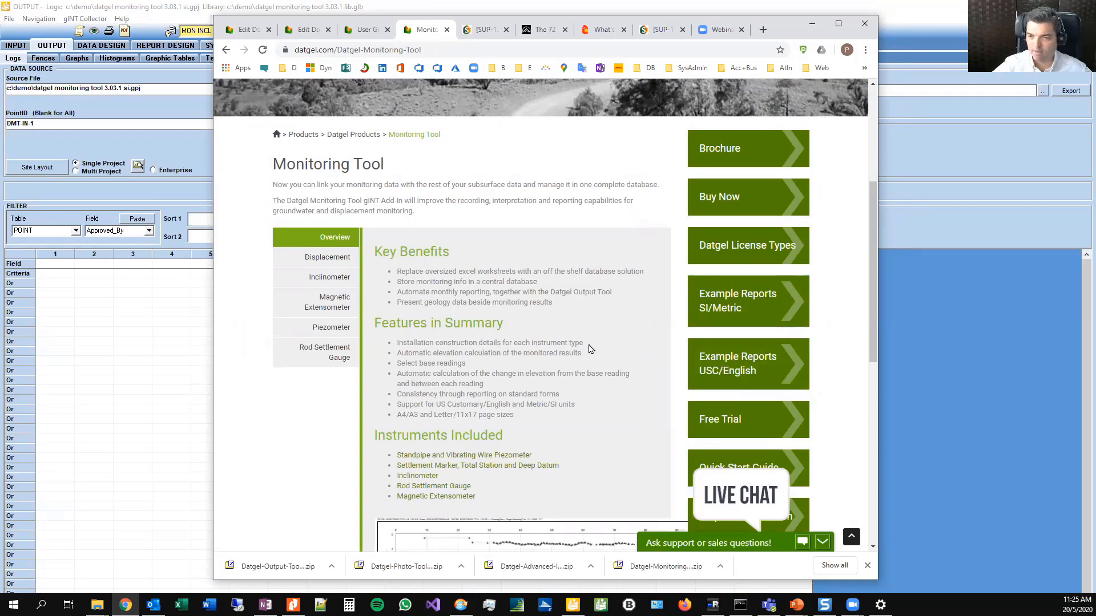
scroll(456, 430, down, 5)
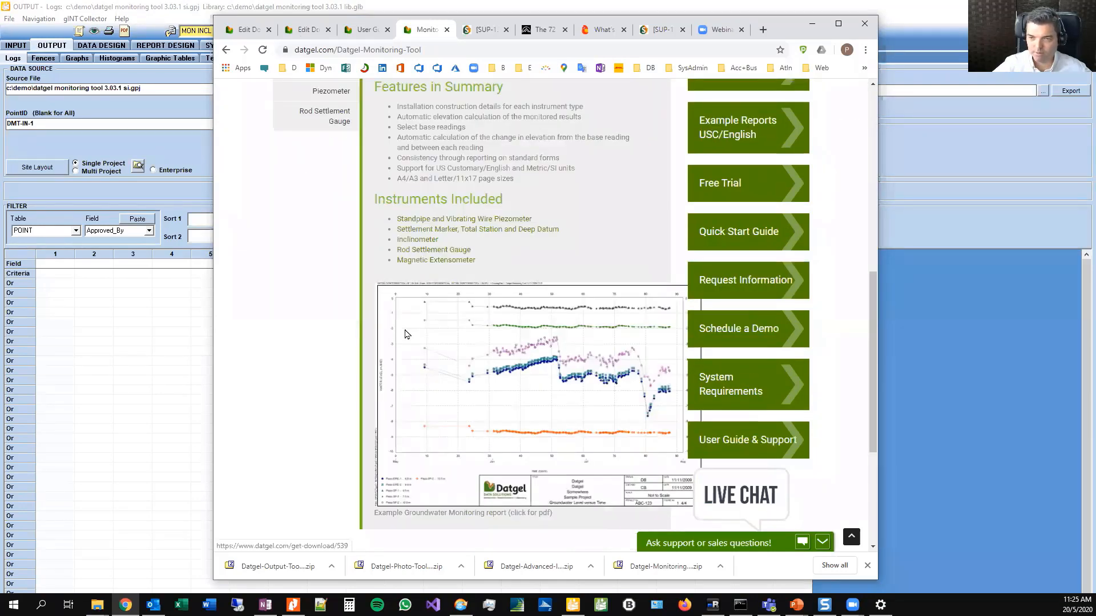
scroll(456, 429, up, 3)
key(super+Up)
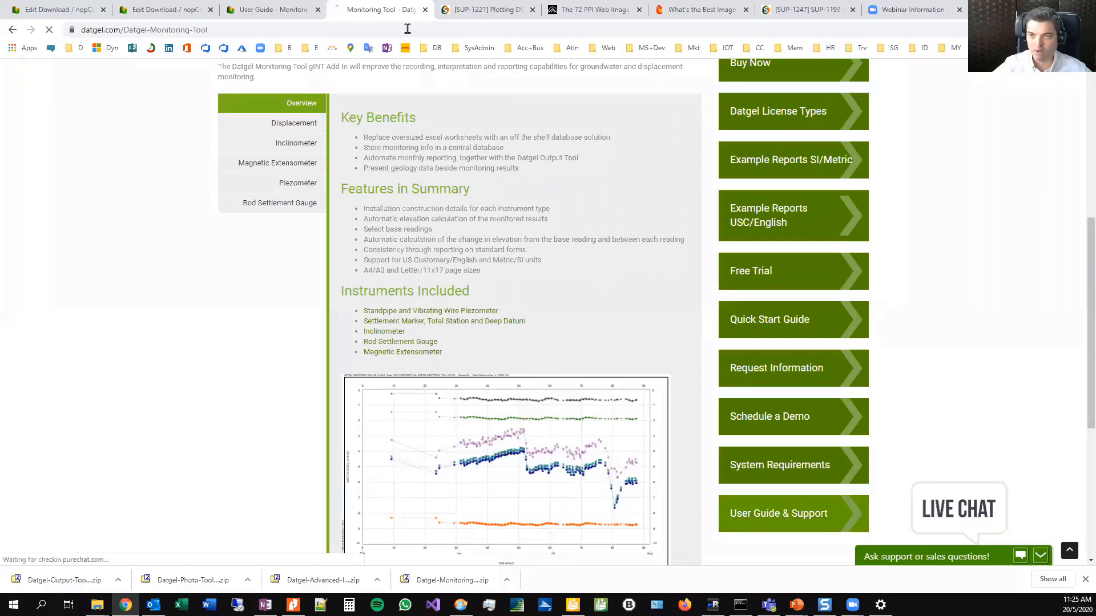
Step: Open the Monitoring Tool's User Guide & Support site, expand the User Guide topics and check the guide's new-version notes
click(781, 513)
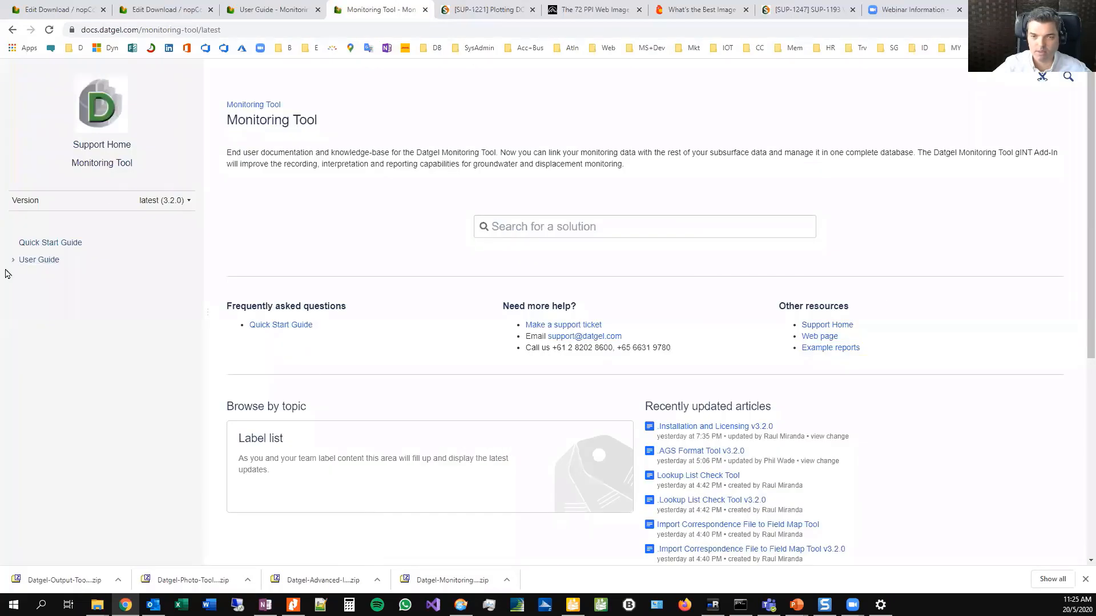
click(23, 264)
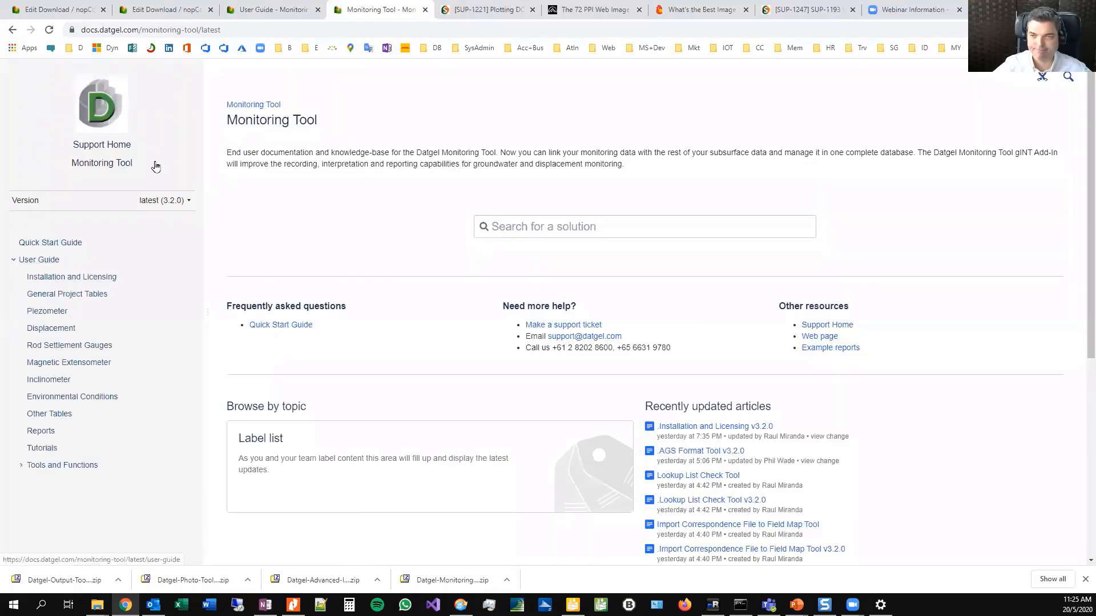
click(266, 11)
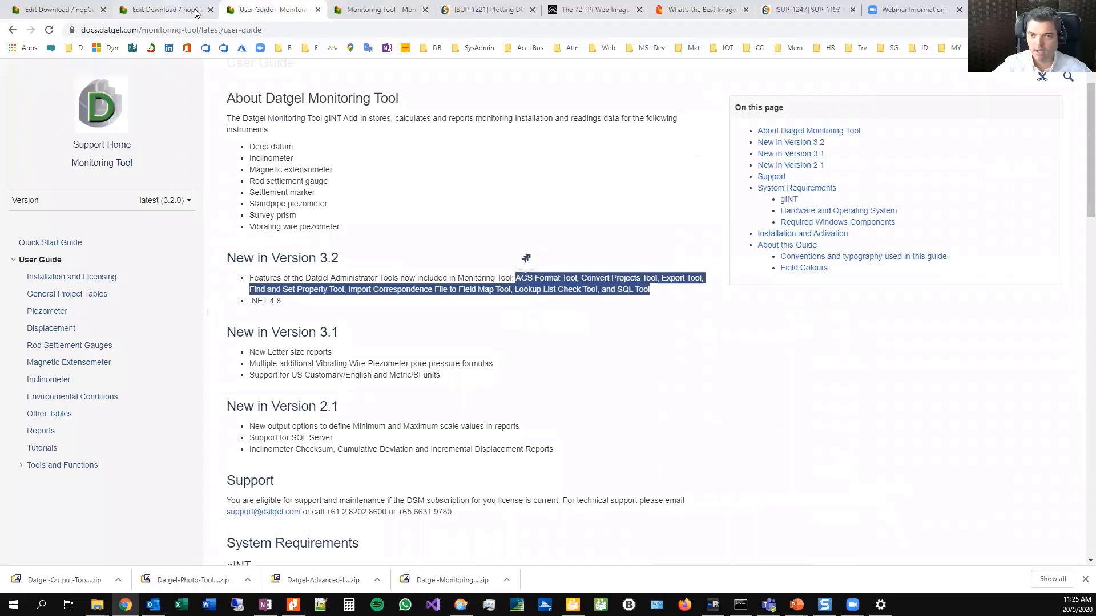
click(169, 15)
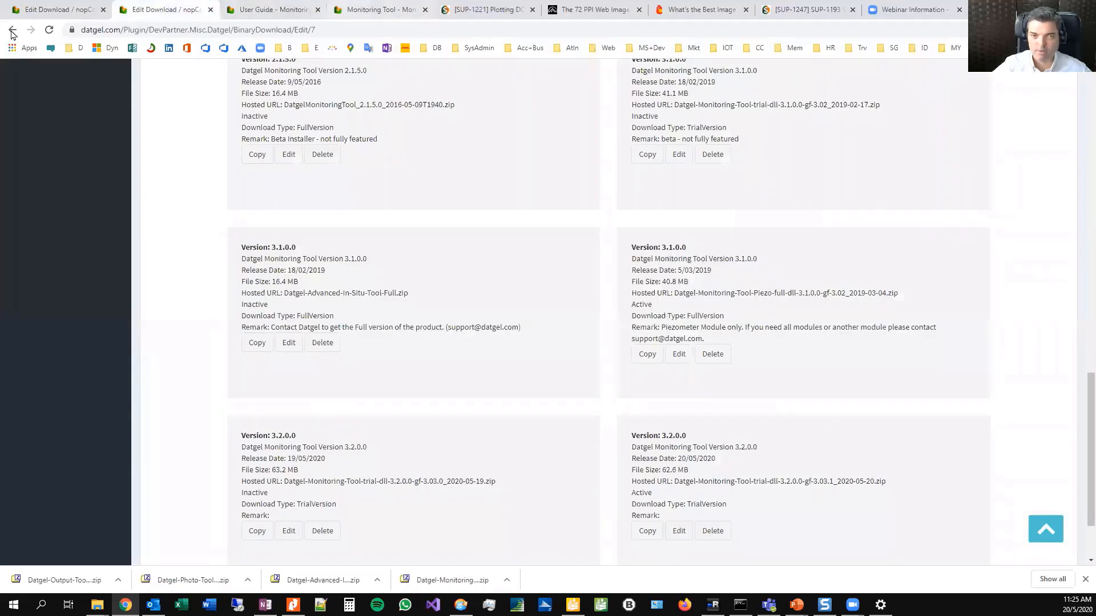
key(ctrl+4)
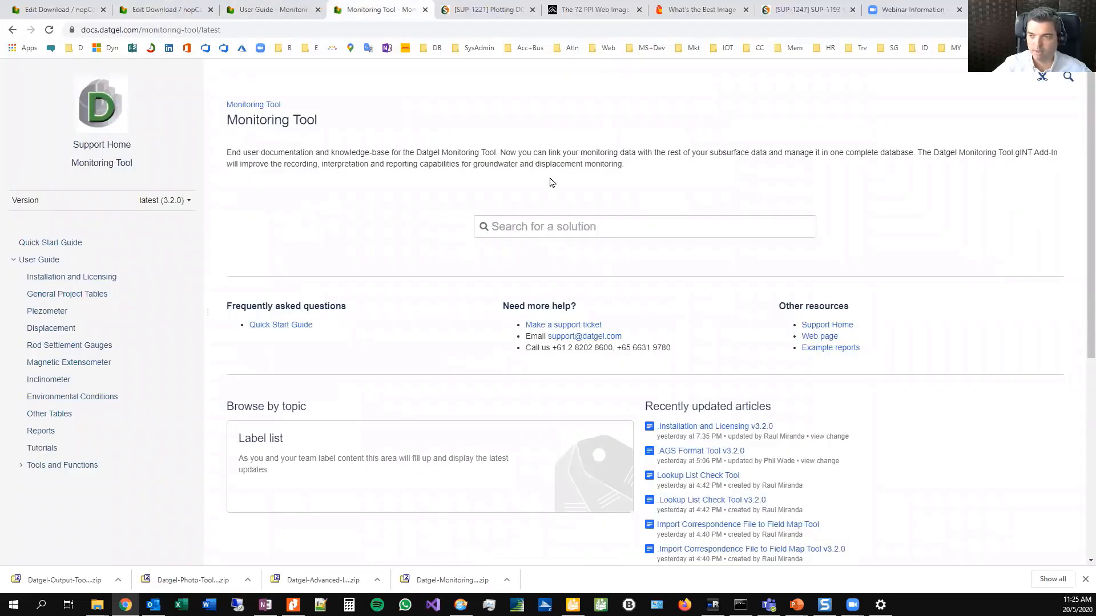
Step: Return to the product page and open the Trial Downloads list to review the available Datgel products
key(alt+Left)
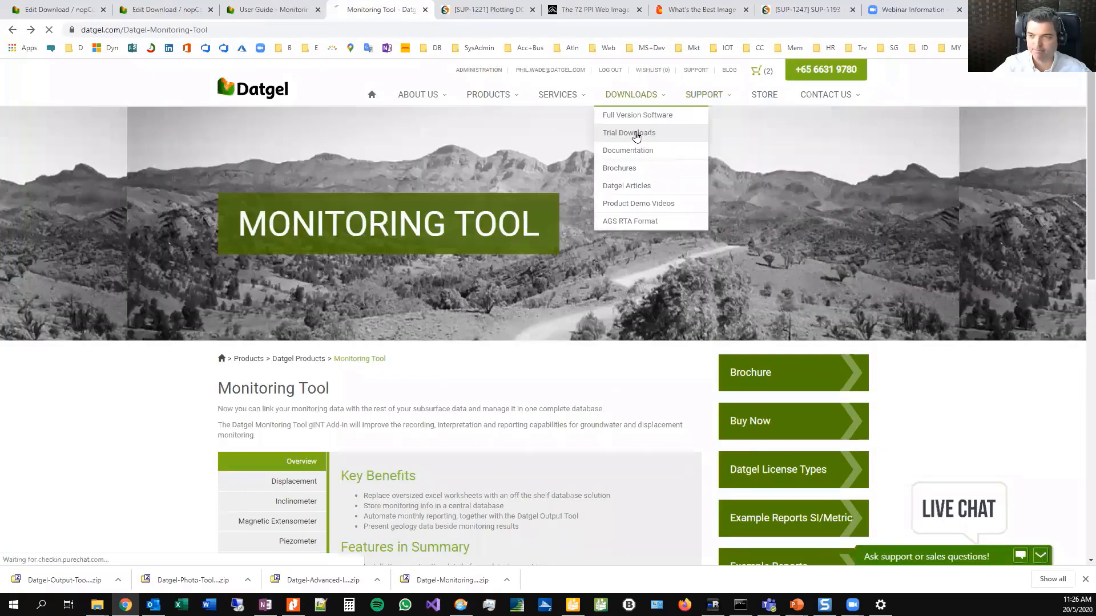
click(636, 133)
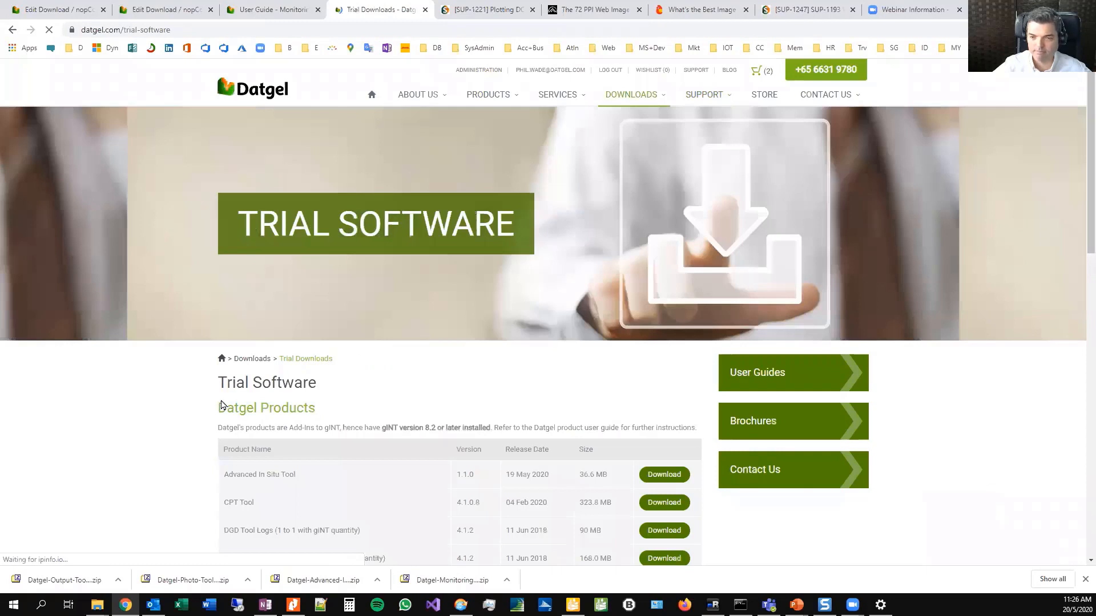
scroll(222, 405, down, 4)
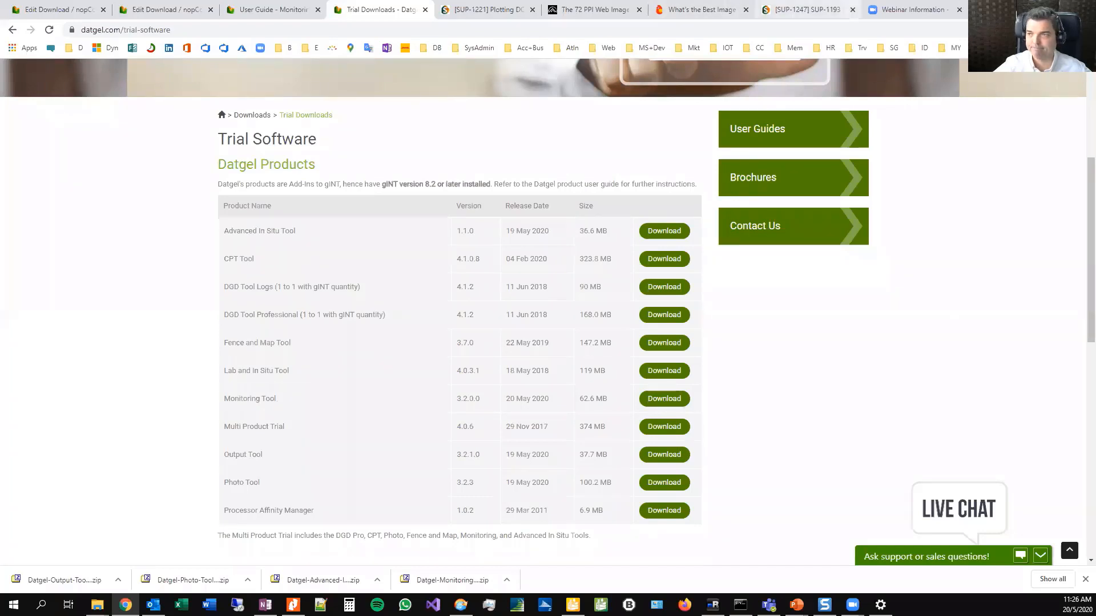
Step: Switch to the PowerPoint slide show and advance from the Demo slide to the "Your next step" slide
click(1027, 7)
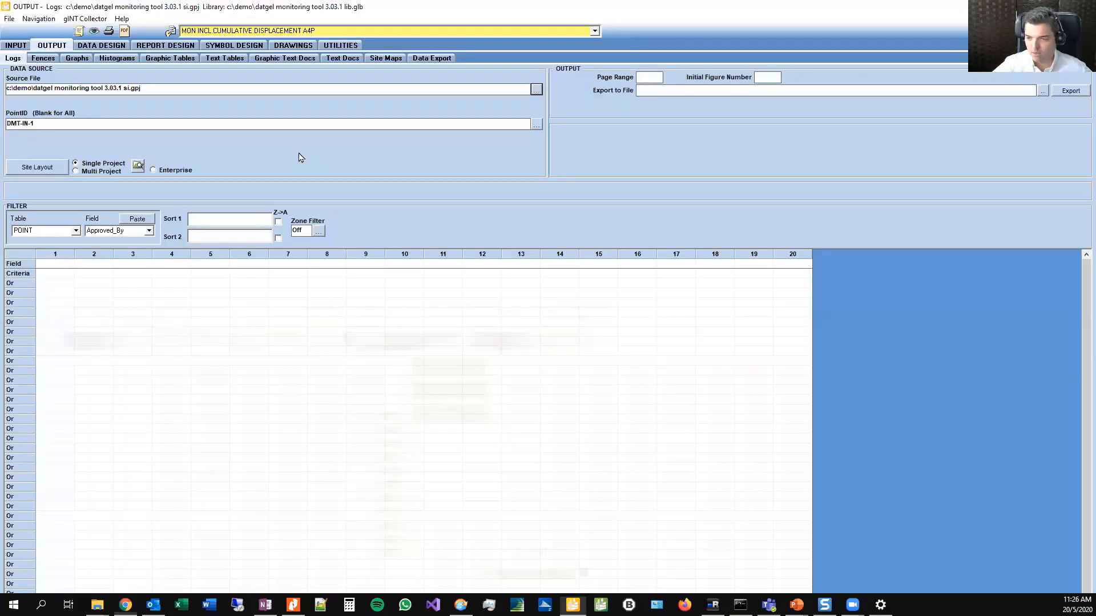
mouse_move(797, 605)
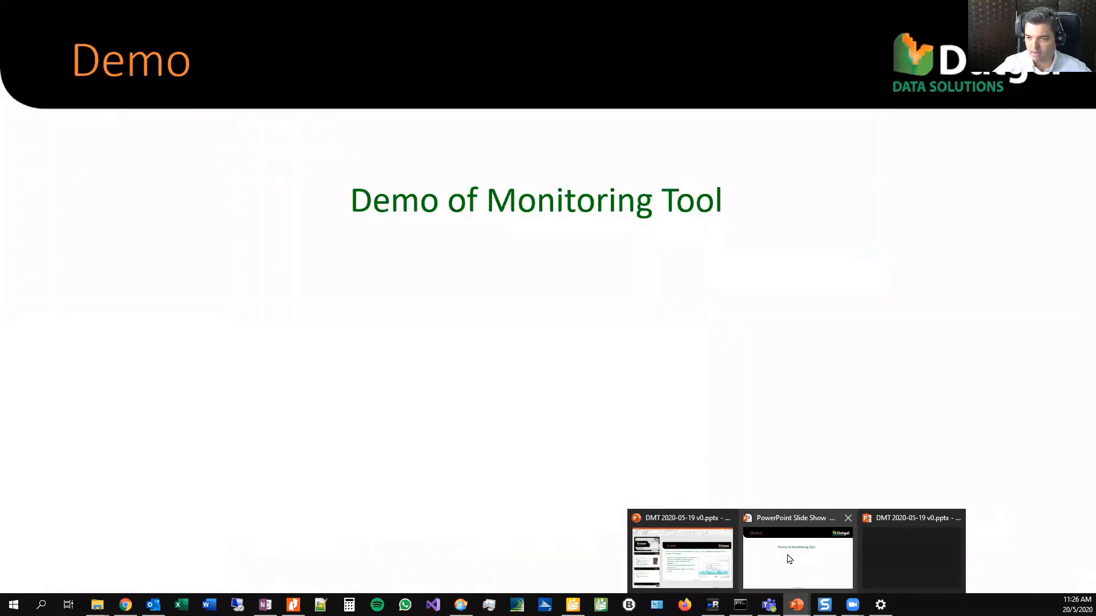
click(790, 559)
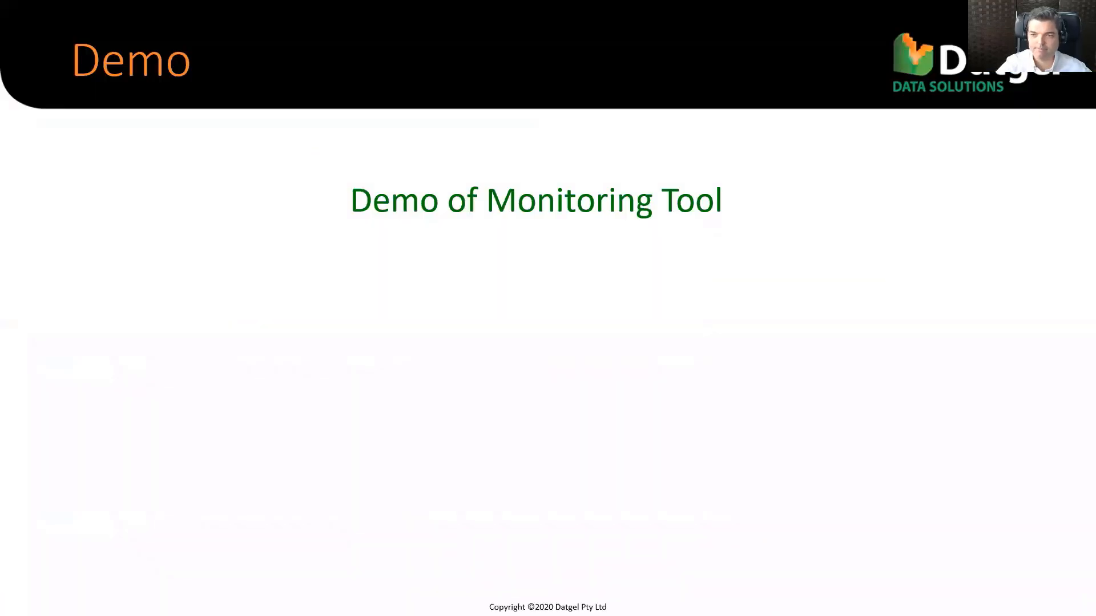
key(Right)
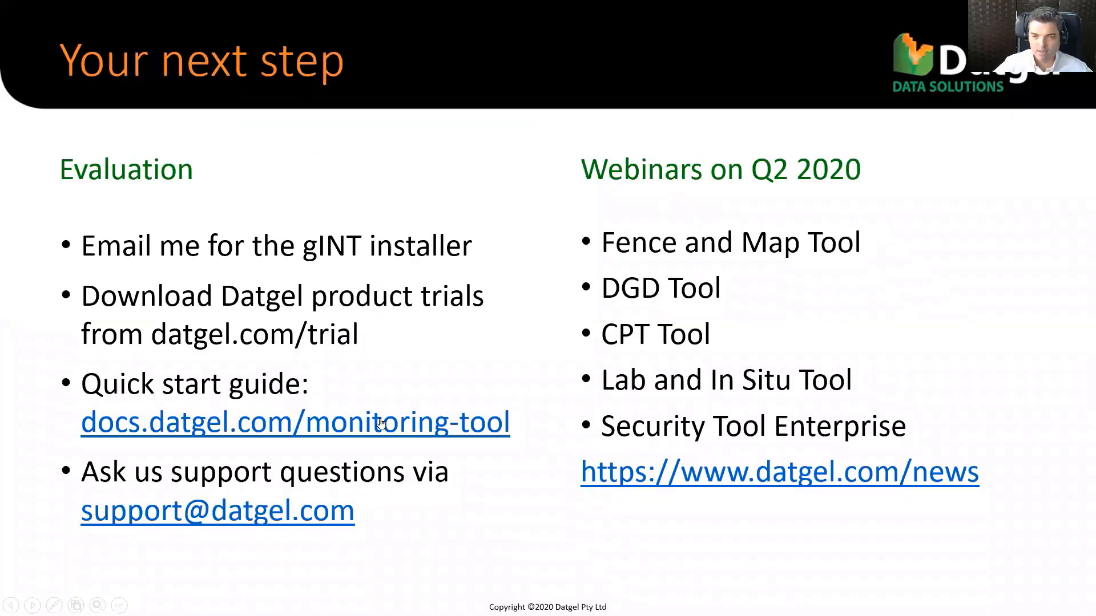